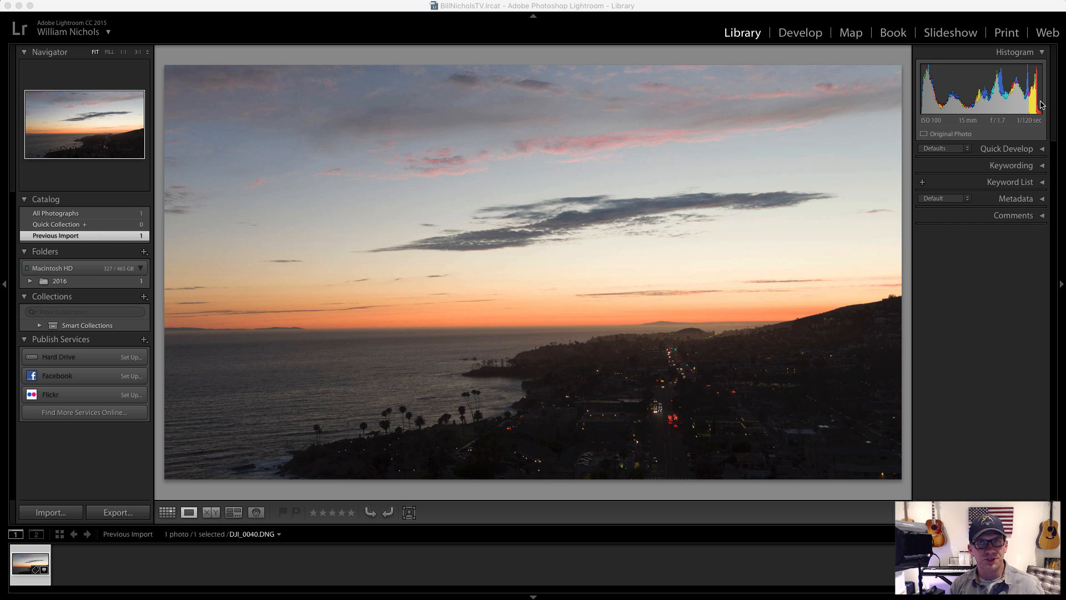
Step: Open the sunset photo DJI_0040.DNG in the Develop module
left_click(798, 34)
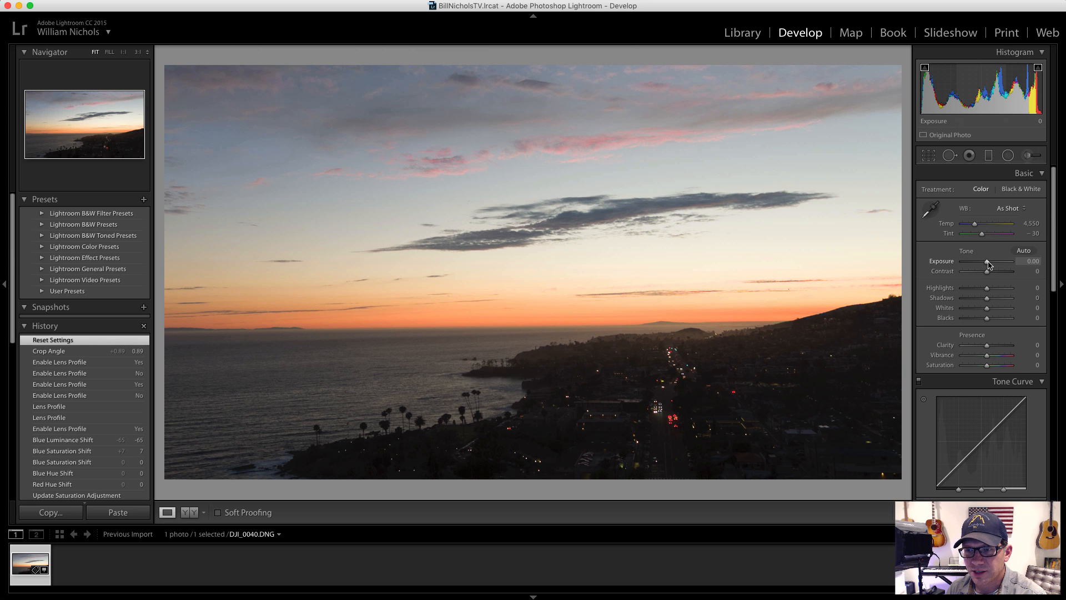
Step: Try an Exposure of +4.00 while toggling the clipping overlay off and on, and reset the photo's settings
left_click_drag(989, 265, 1008, 265)
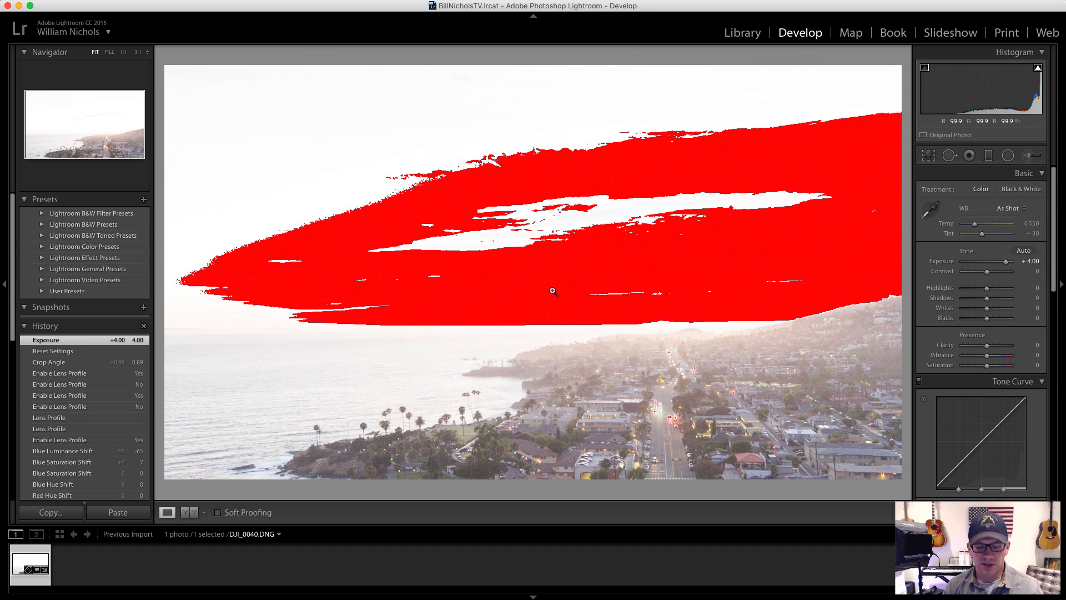
key("j")
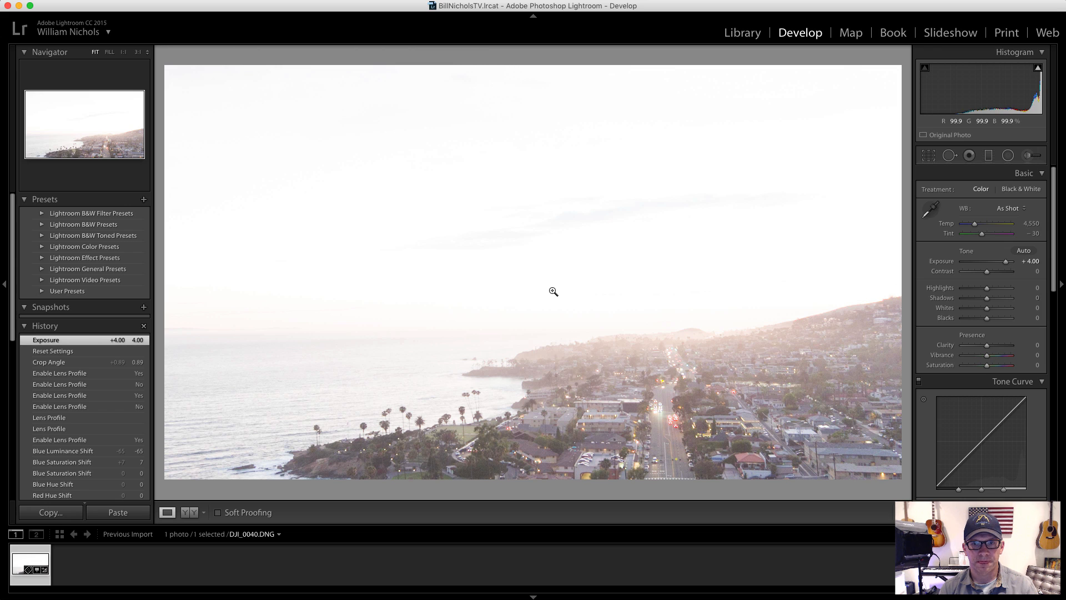
key("j")
key("j")
key("j")
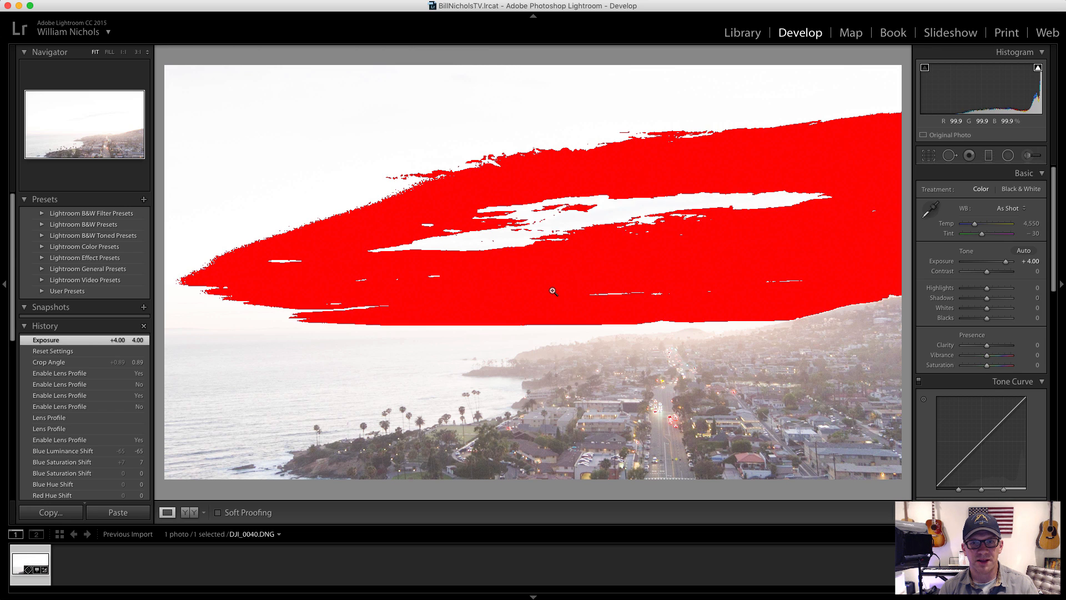
key("j")
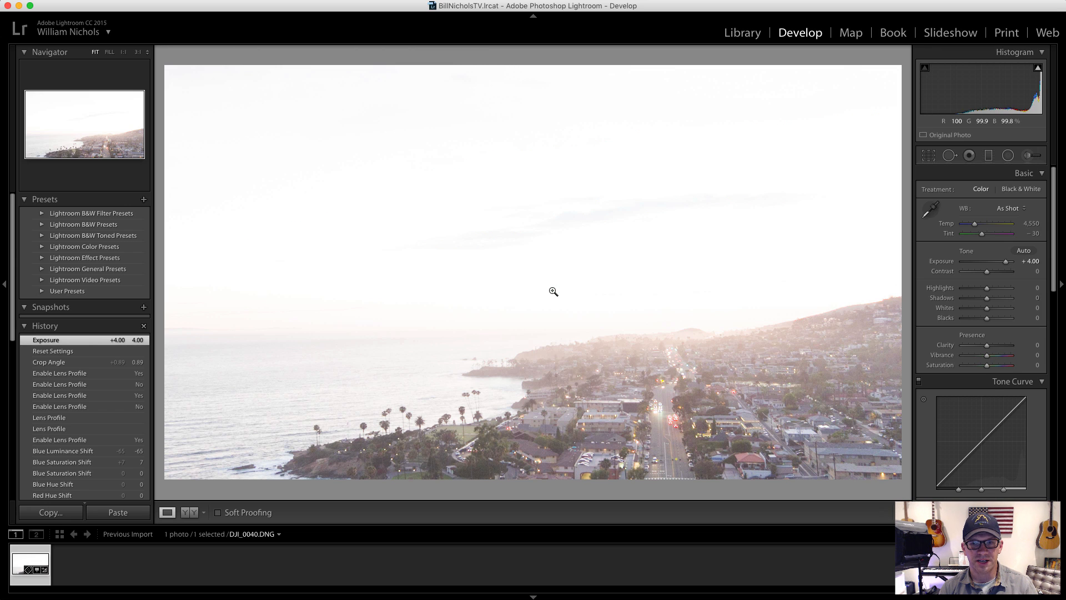
key("j")
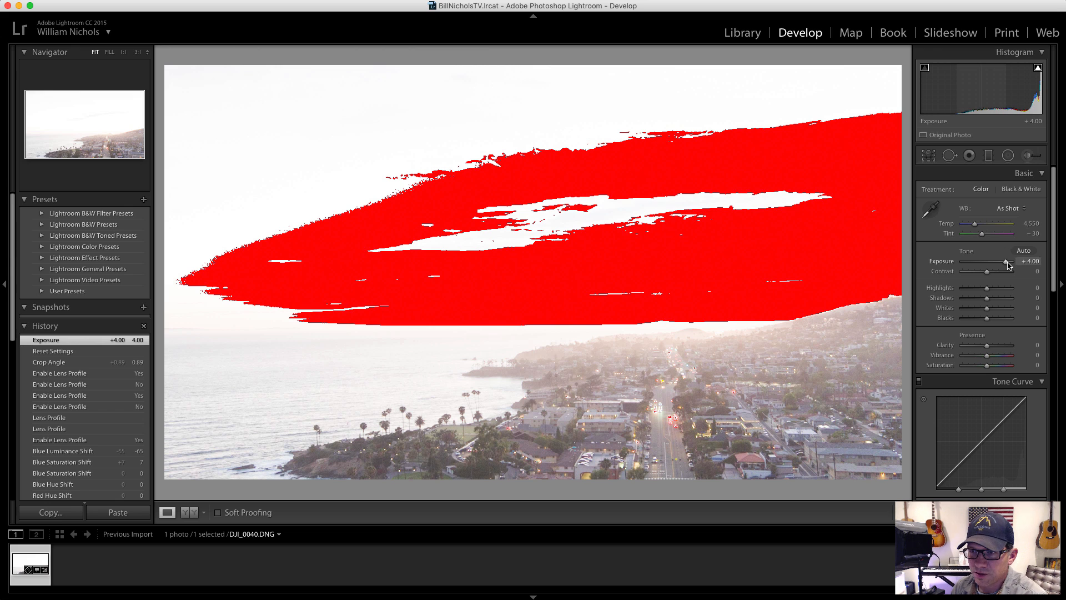
left_click(1016, 512)
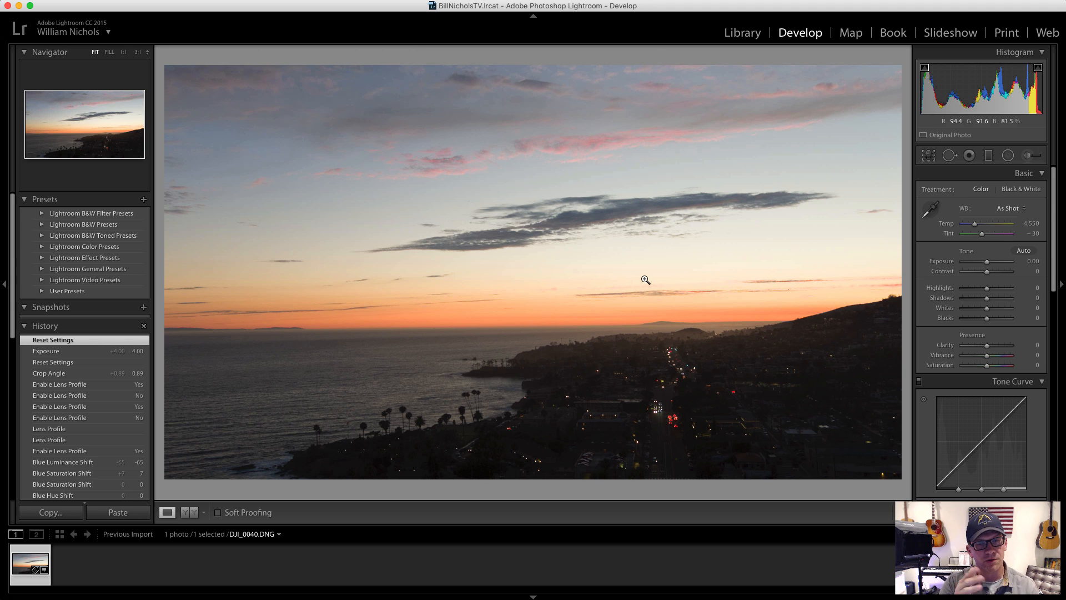
Step: Straighten the photo's horizon by rotating the crop to an angle of 0.74 and apply the crop
key("r")
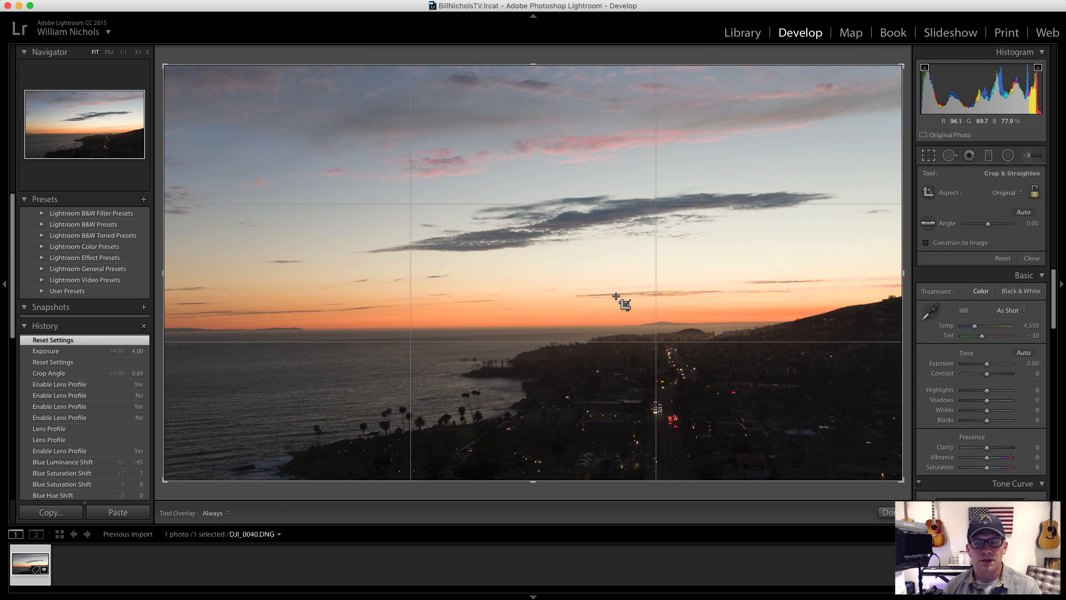
key("r")
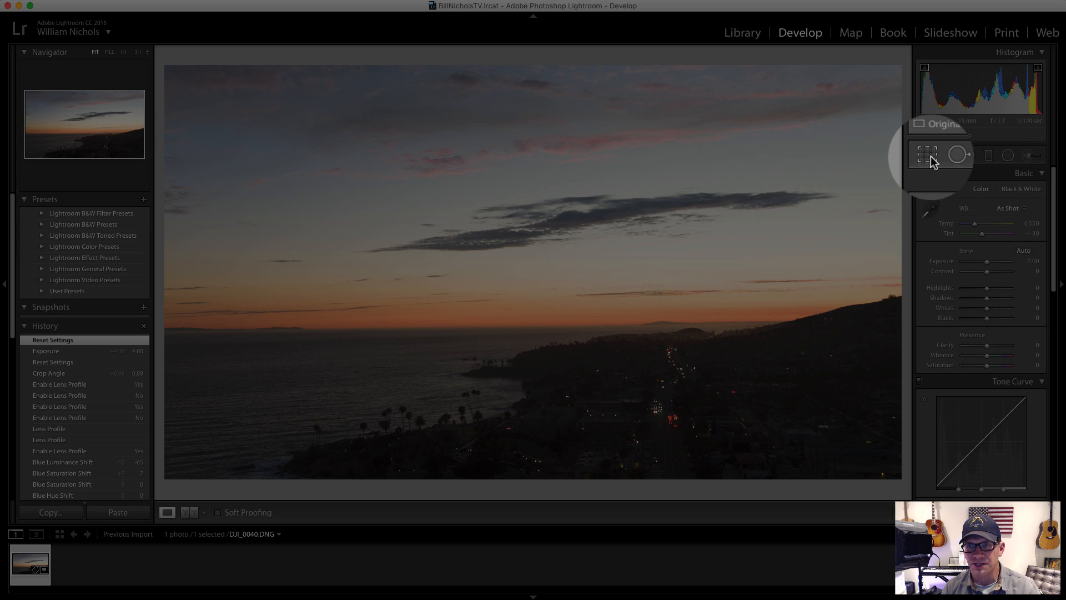
left_click(928, 156)
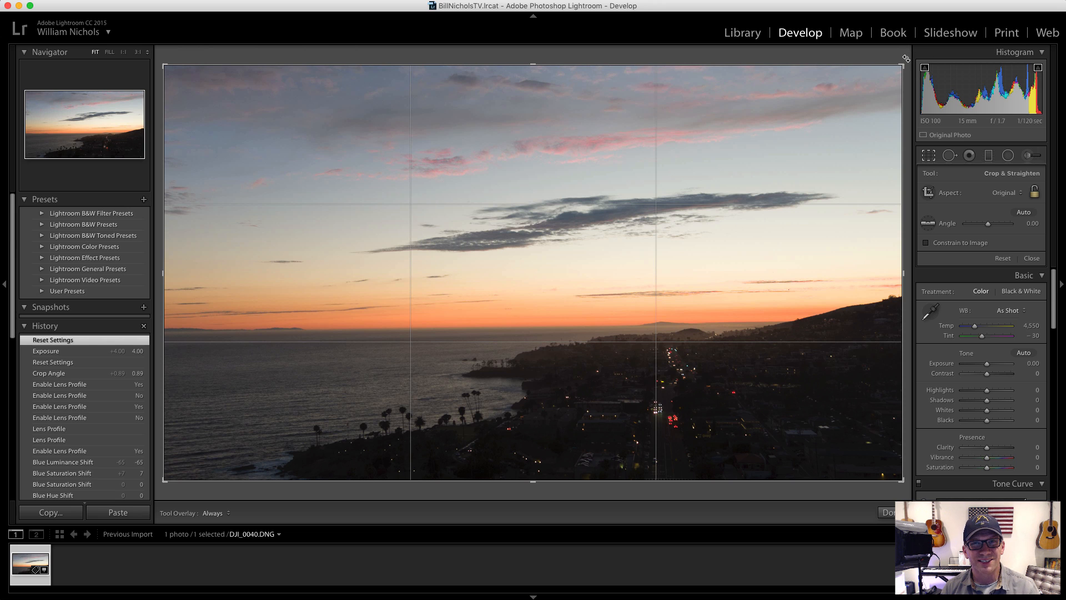
left_click_drag(905, 58, 906, 58)
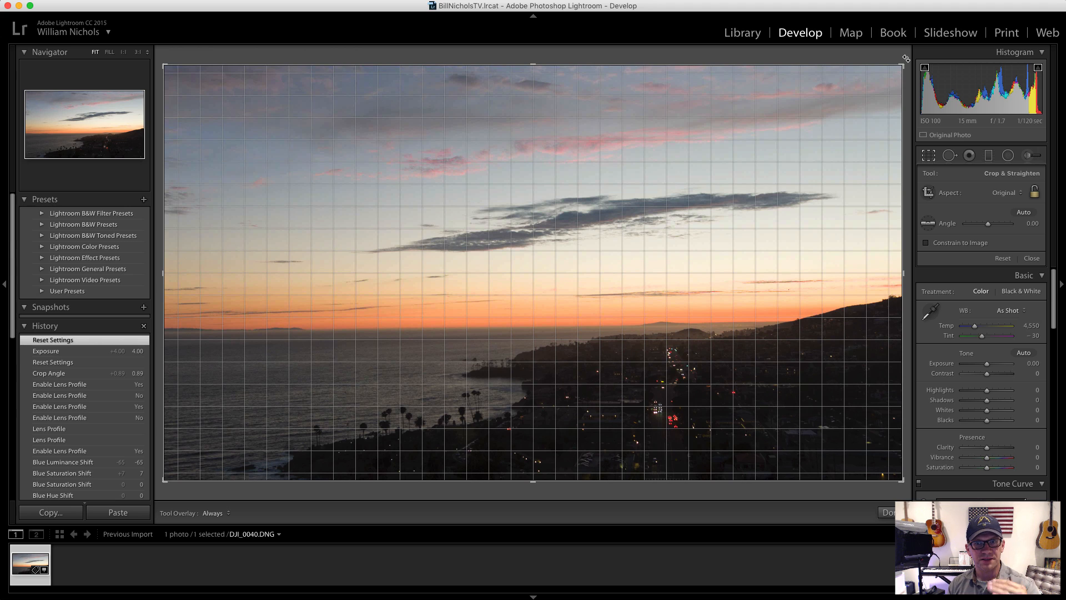
left_click_drag(906, 58, 906, 59)
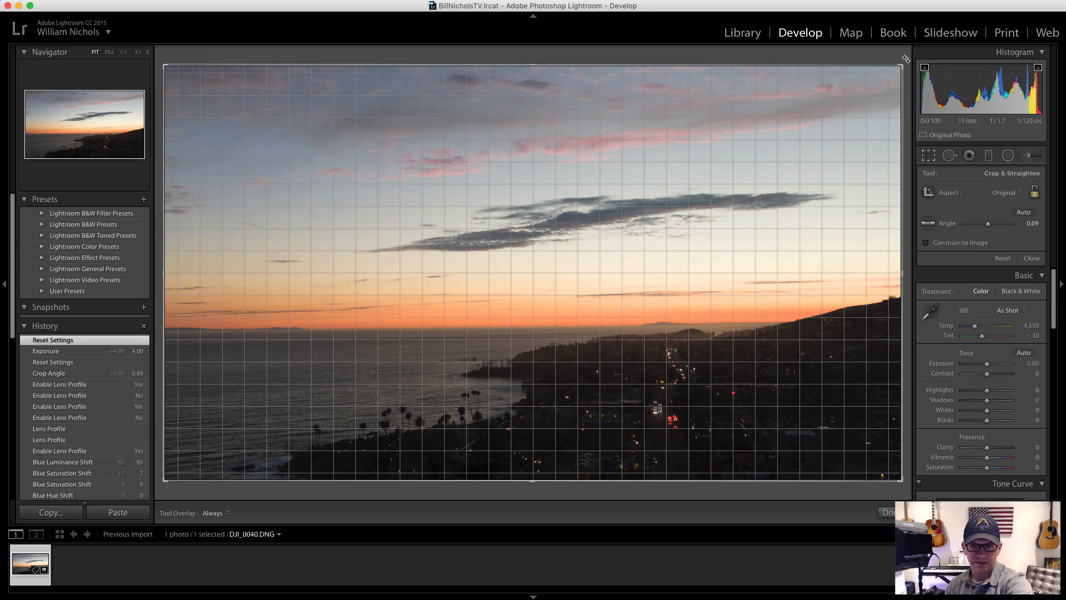
left_click_drag(906, 58, 915, 60)
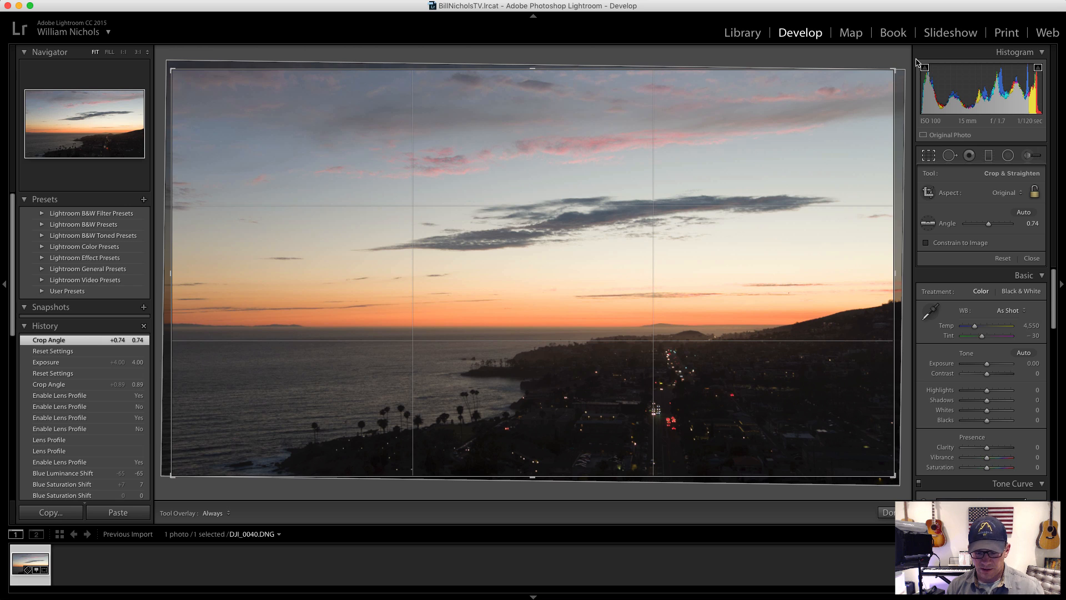
key("Return")
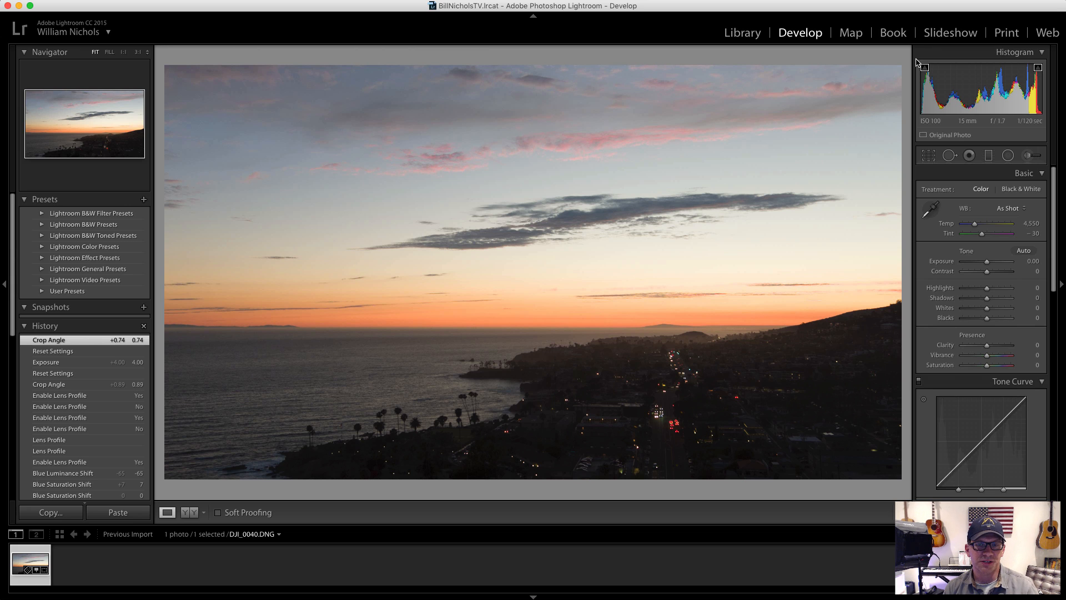
key("super+z")
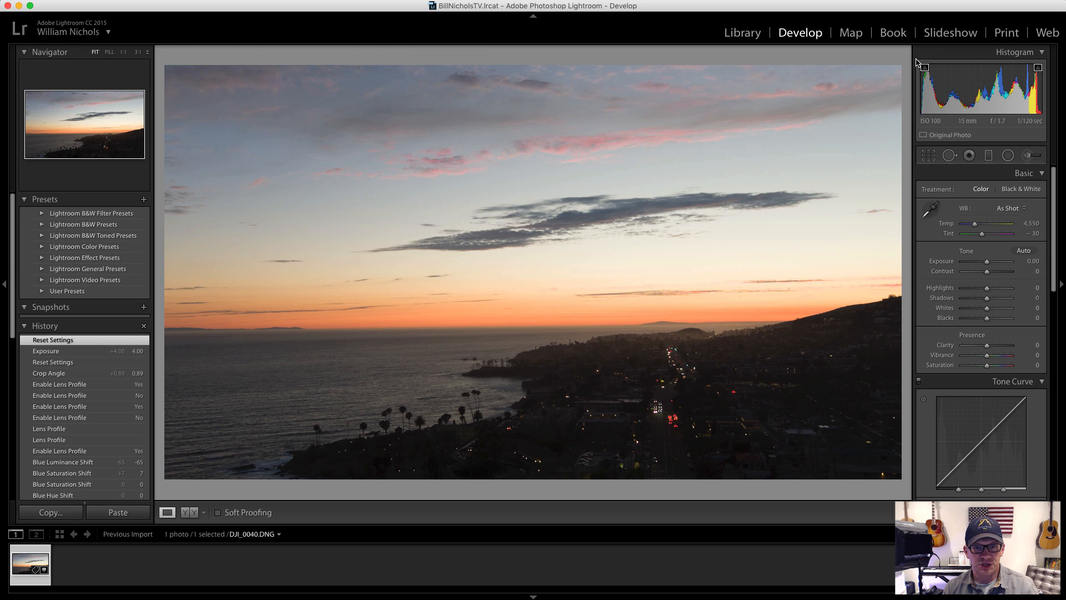
key("super+shift+z")
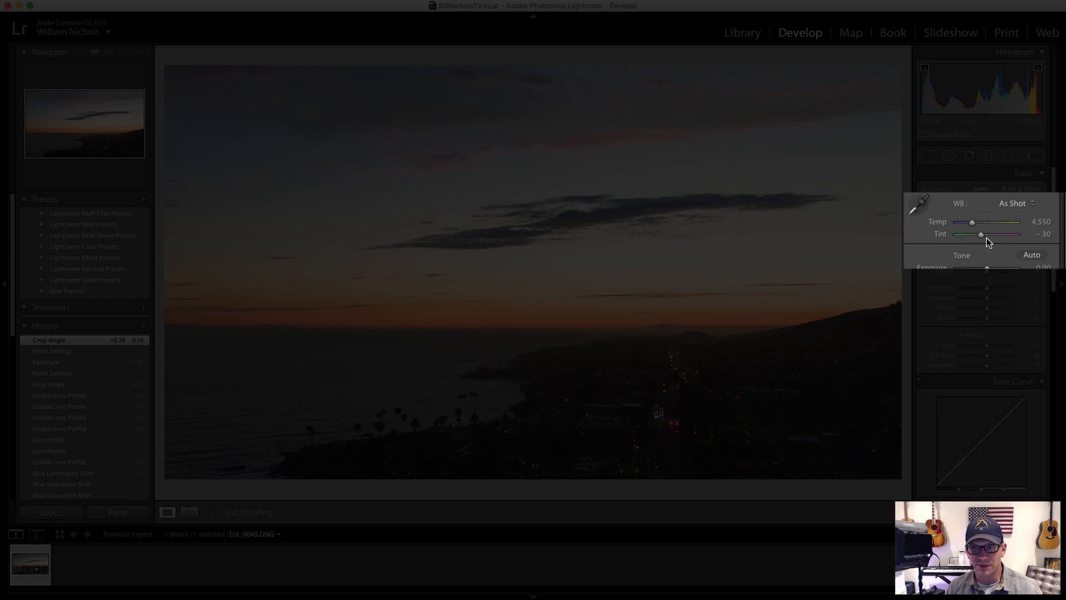
Step: Try a white balance Tint of 0 and undo the change
left_click(1031, 233)
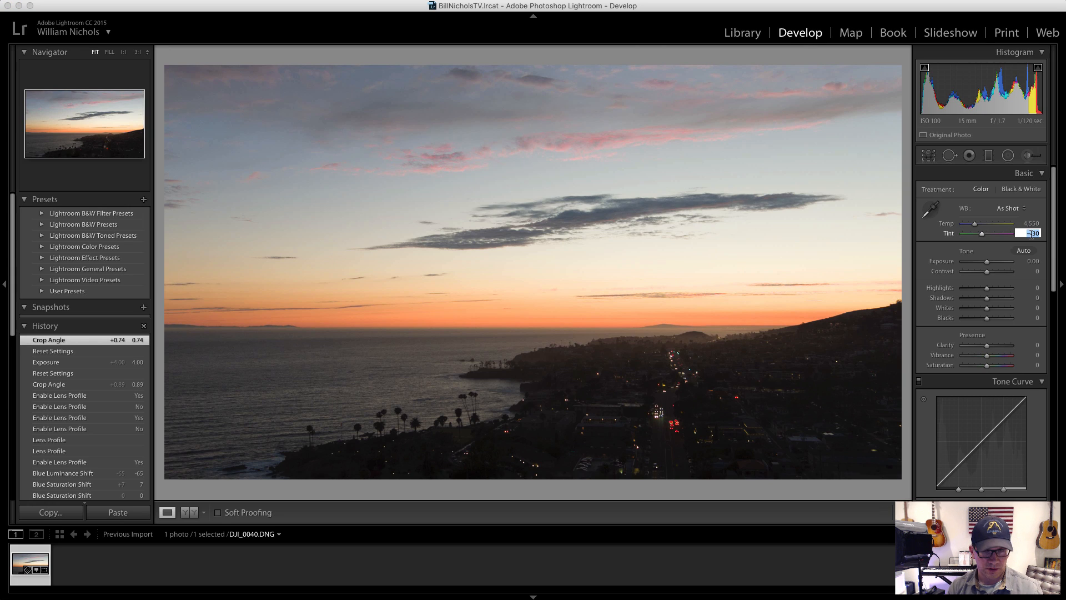
type("0")
key("Tab")
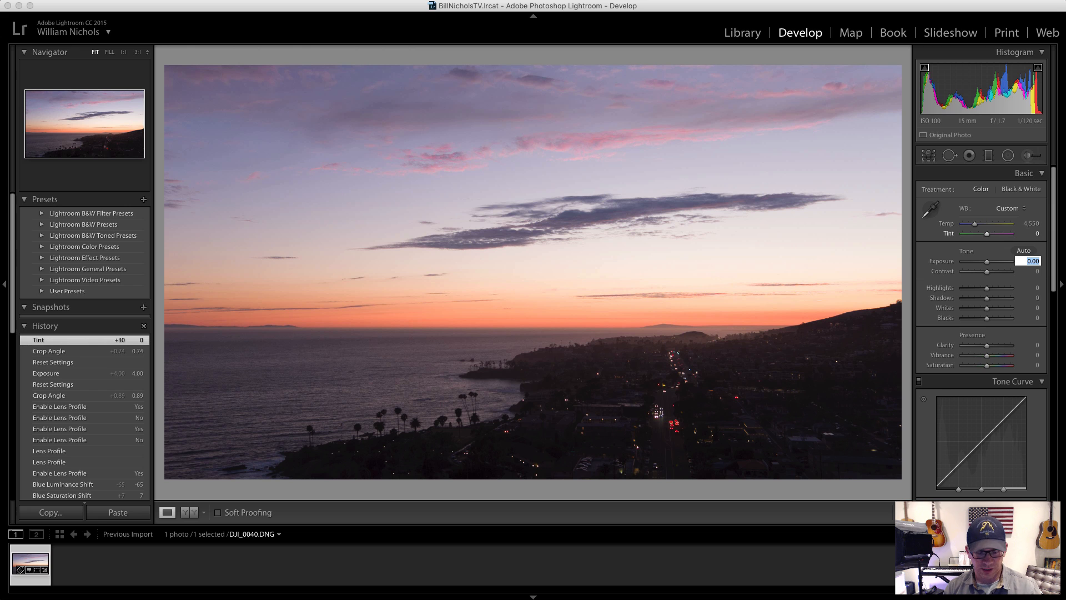
left_click(956, 249)
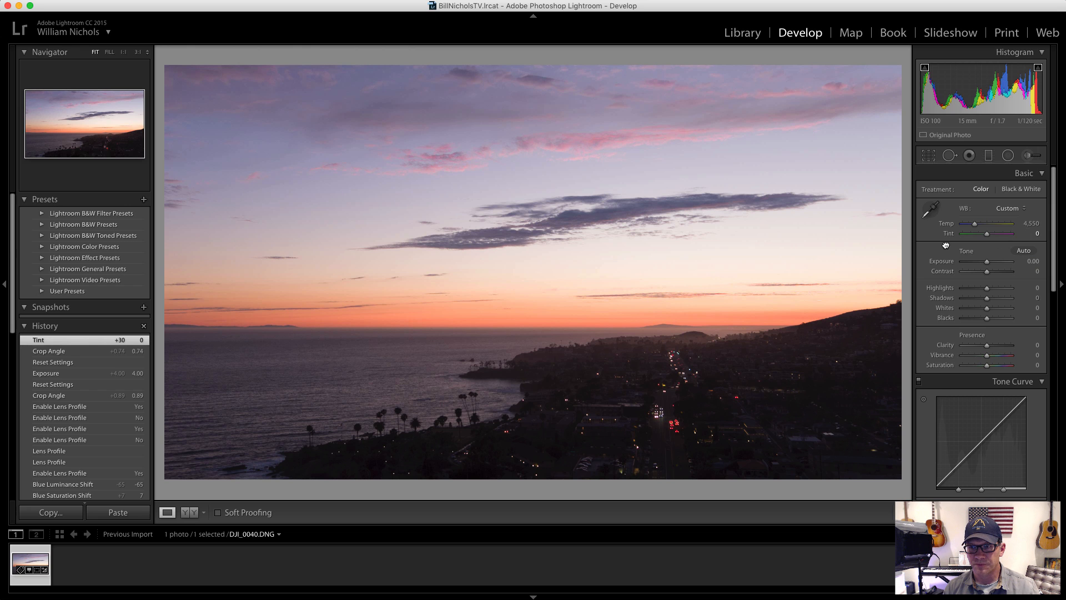
key("super+z")
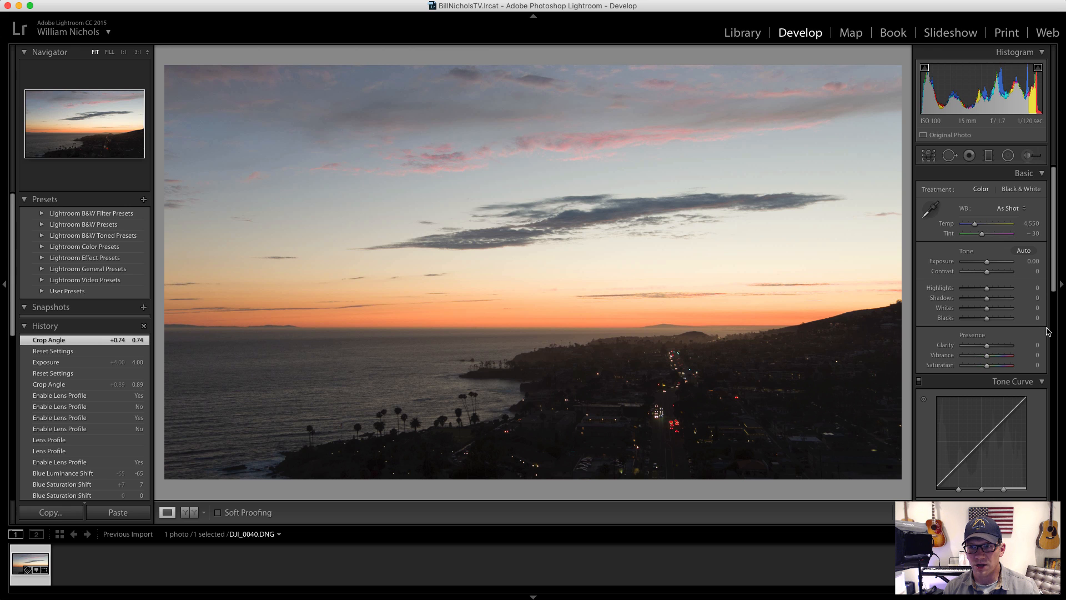
Step: Set the white balance Tint to 0
left_click(1036, 234)
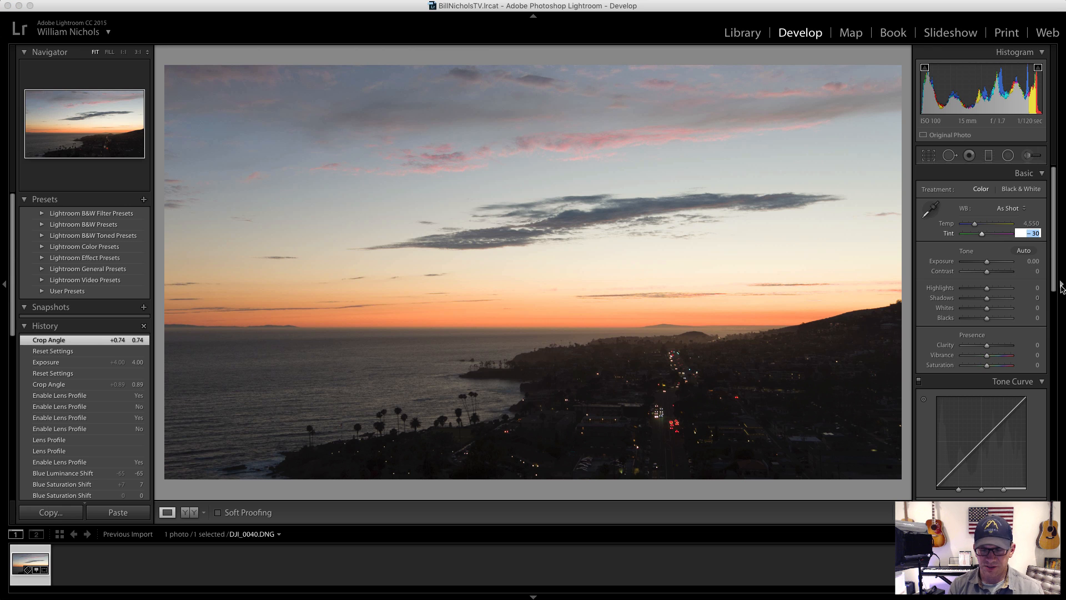
type("0")
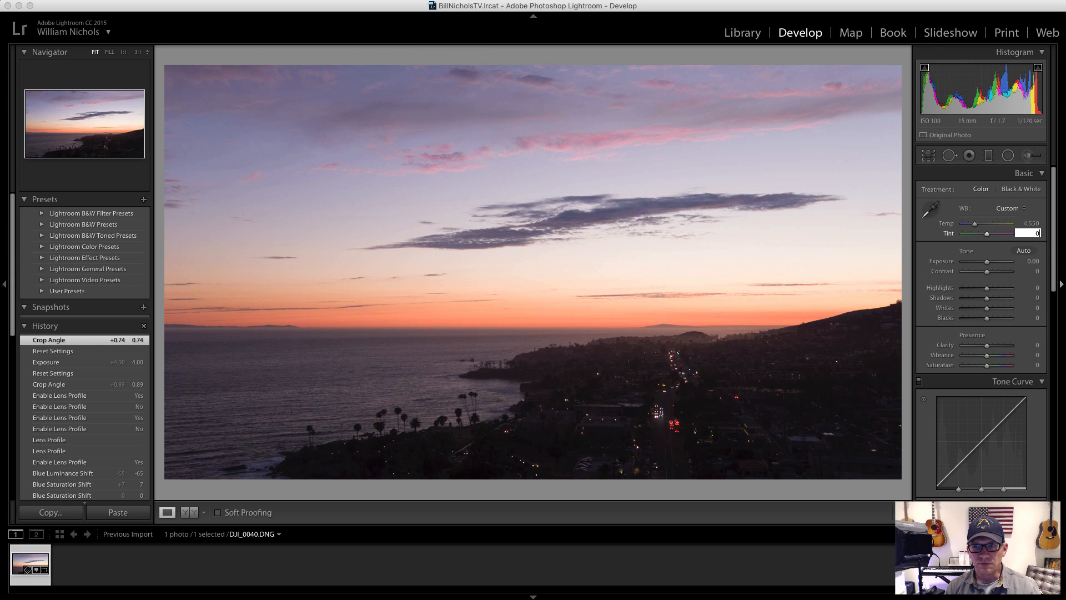
key("Tab")
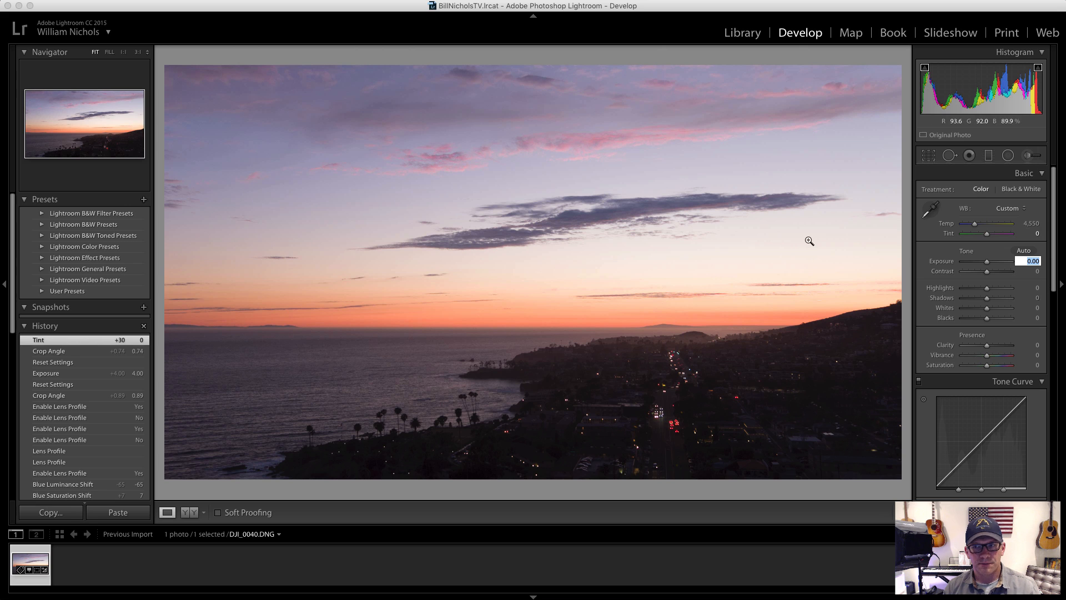
Step: Cool the white balance by setting Temp to 3,900, and compare it with the reset photo before restoring the edits
left_click(1036, 224)
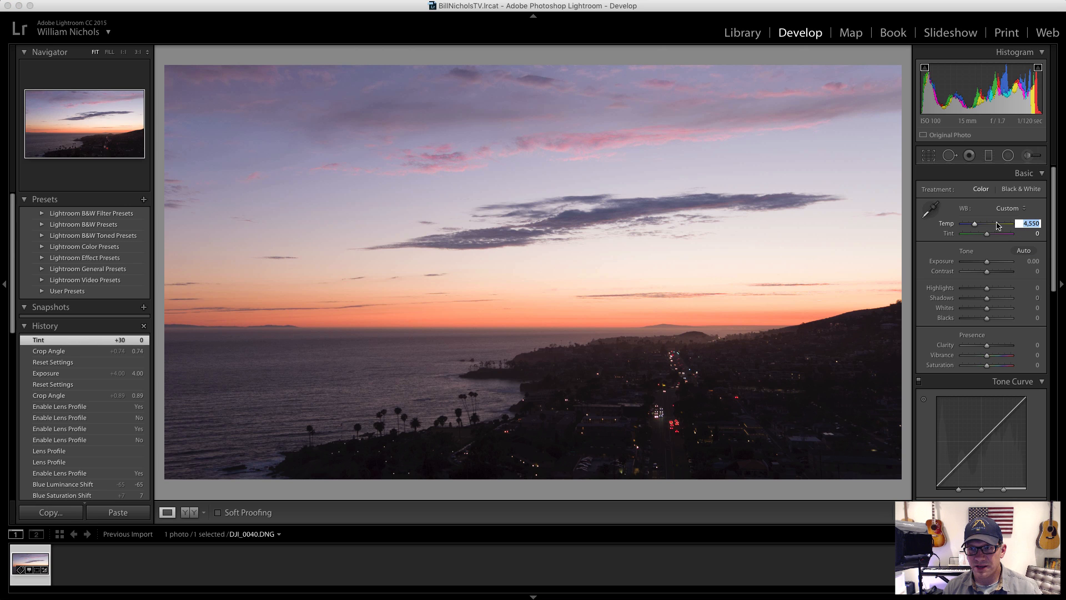
left_click(977, 227)
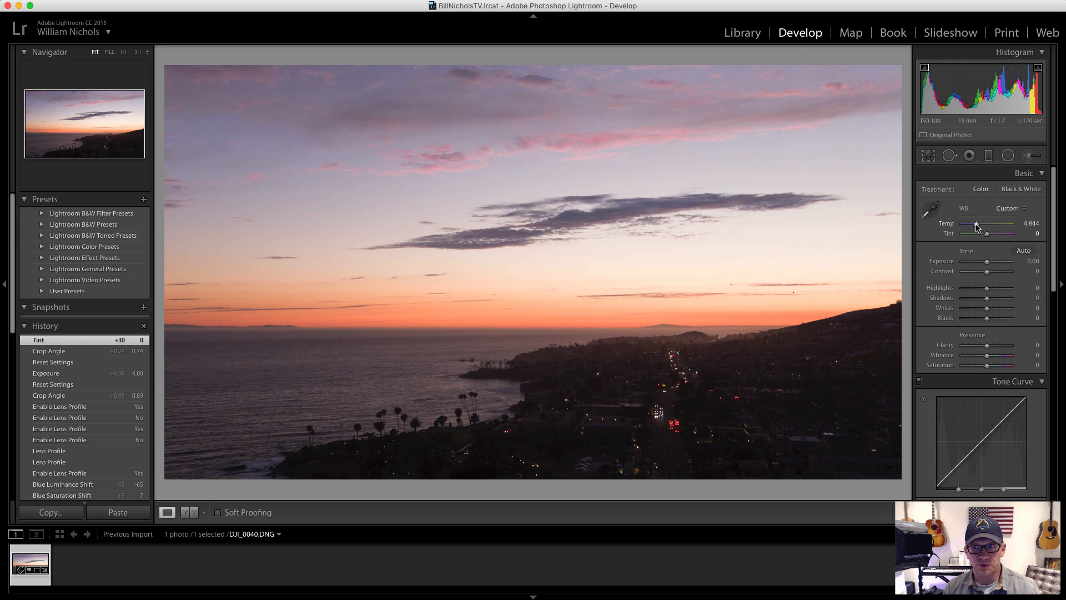
left_click_drag(977, 228, 975, 227)
left_click(1036, 224)
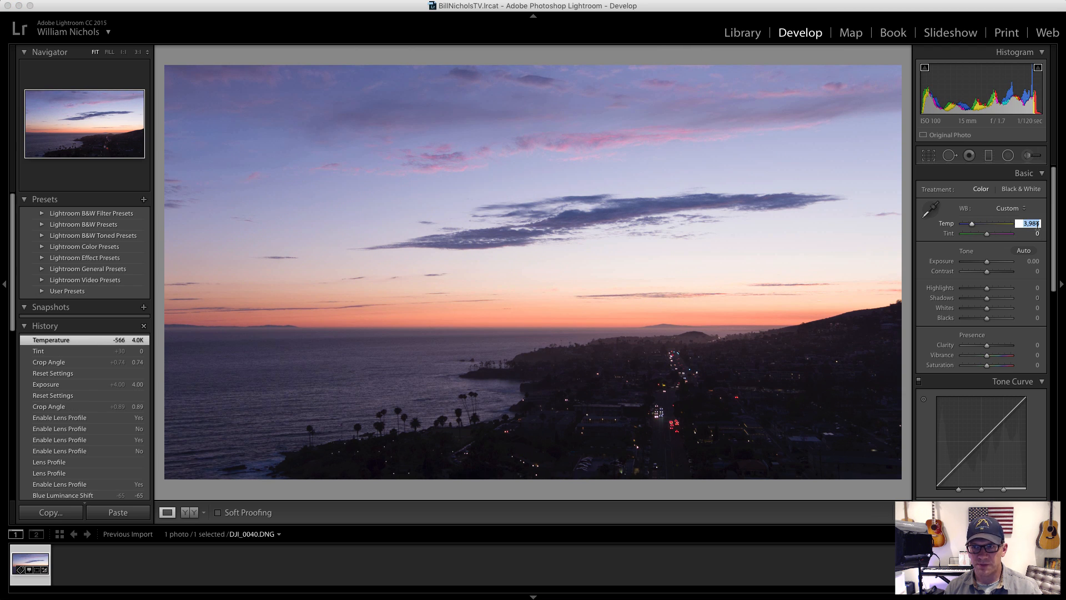
type("3900")
key("Tab")
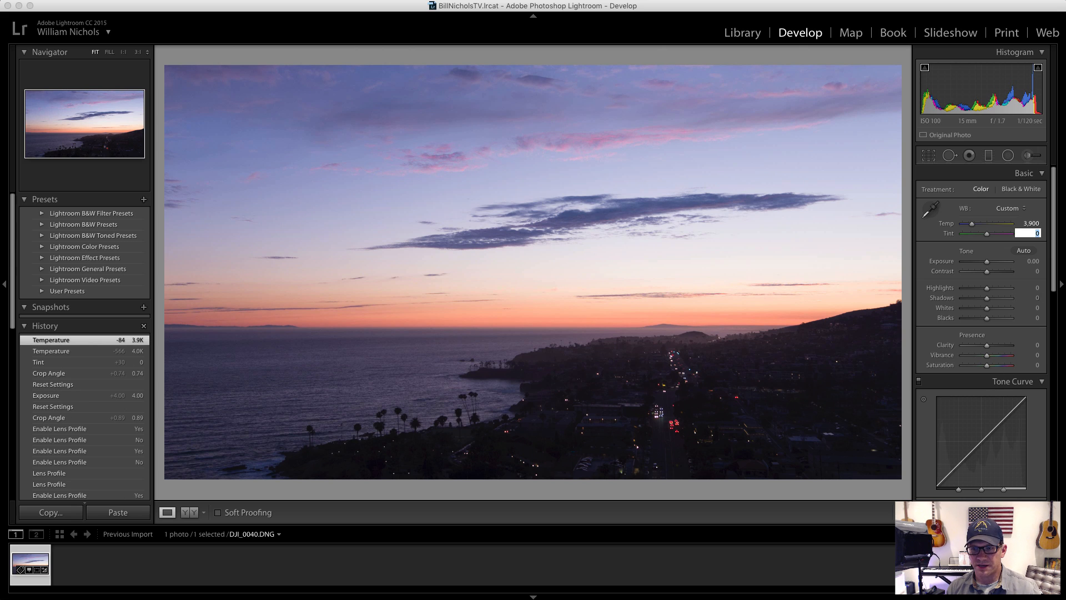
key("super+shift+r")
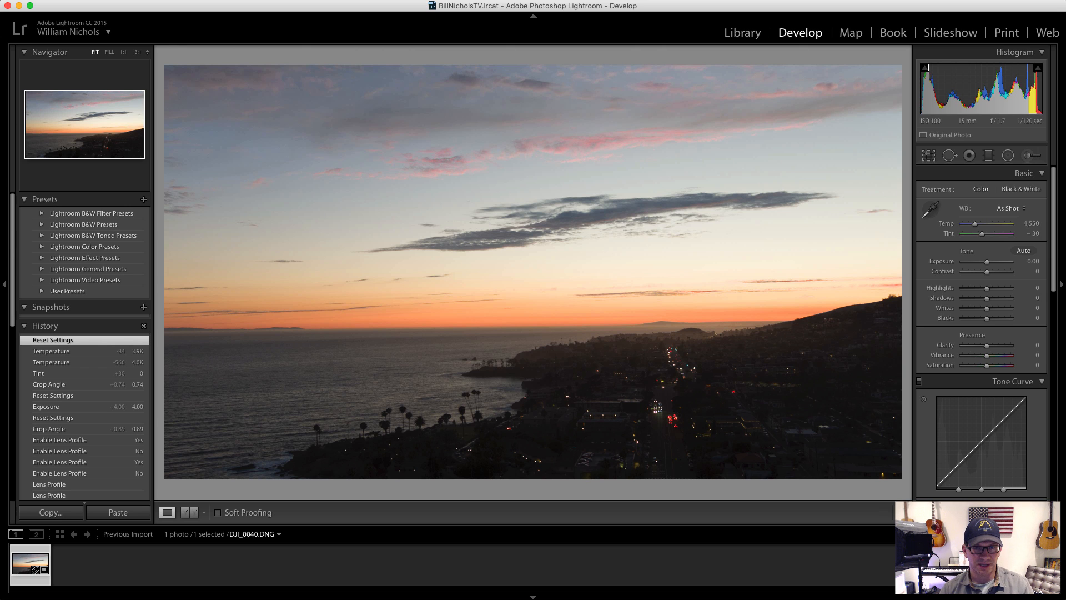
key("super+z")
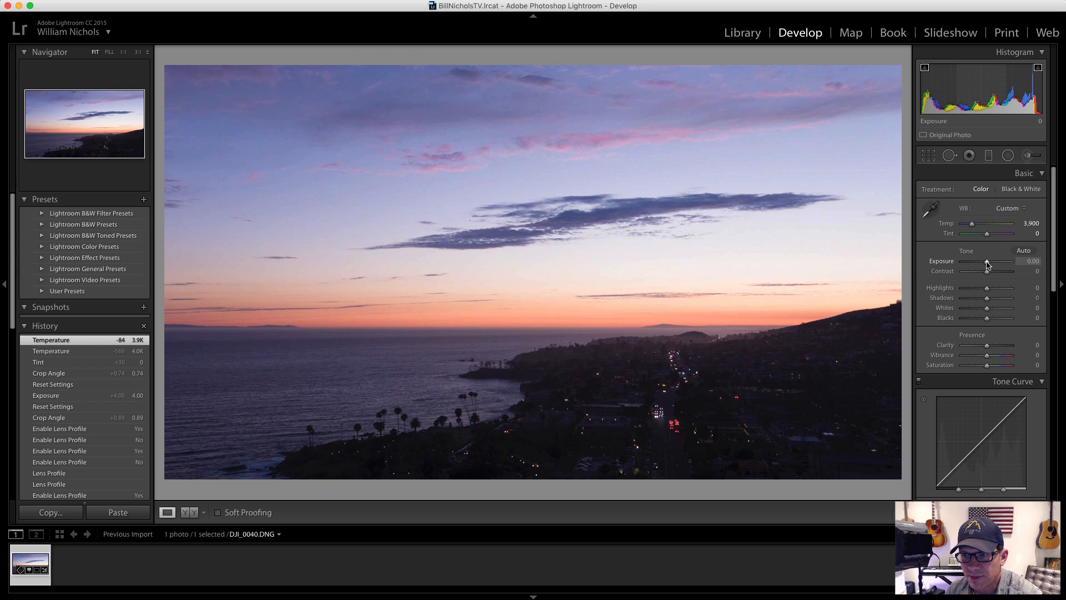
Step: Raise the Exposure to +0.15 and inspect the dark town area around the street lights
left_click_drag(988, 265, 988, 263)
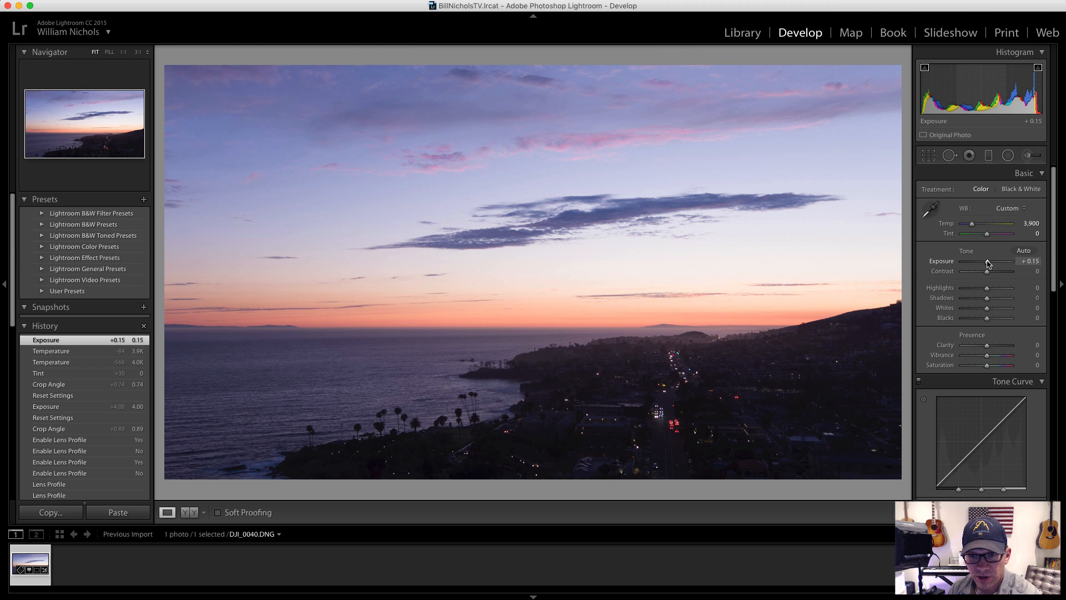
left_click(698, 424)
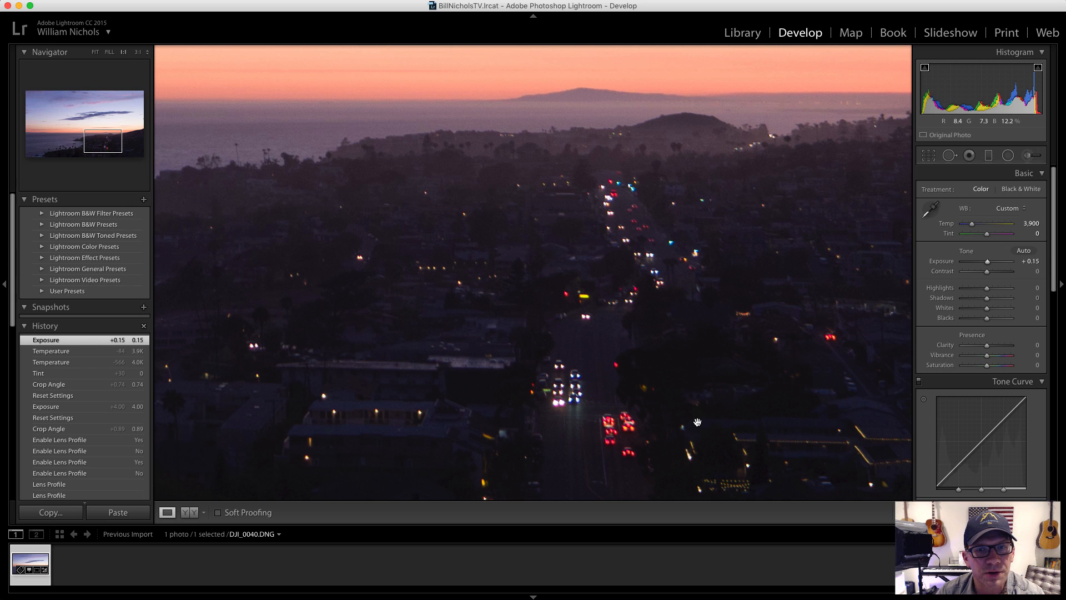
left_click(698, 422)
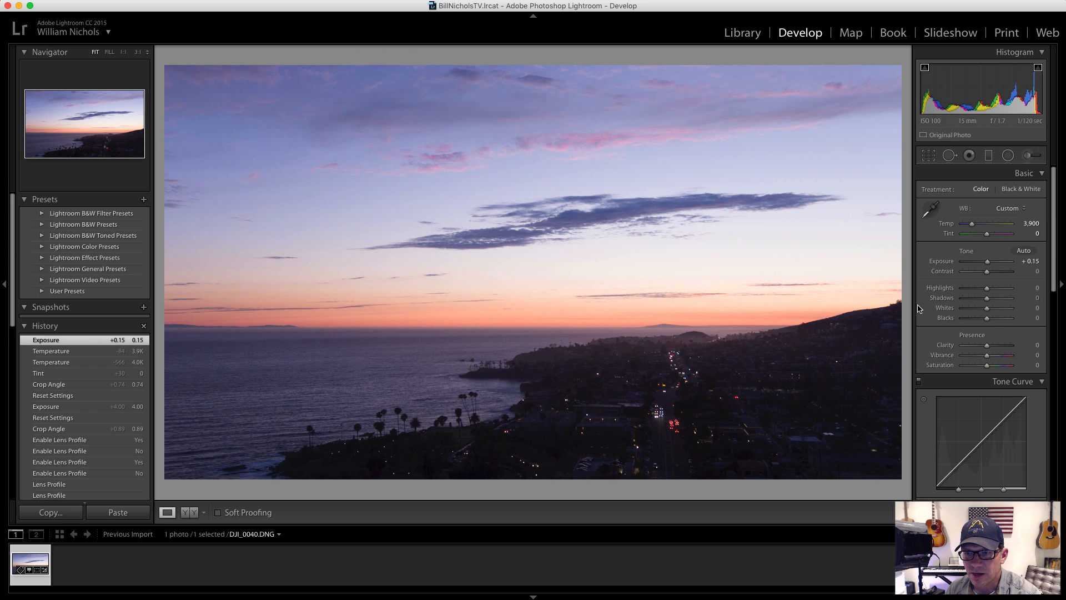
Step: Raise Shadows to +36 to bring out the dark hillside, and lower Whites to -11
left_click_drag(988, 298, 1011, 298)
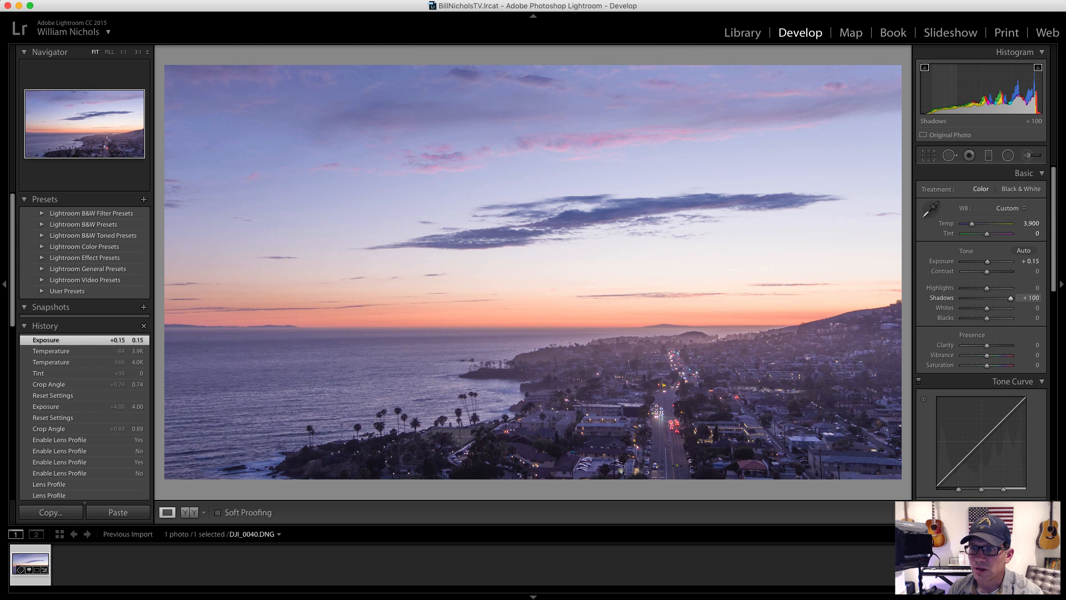
left_click_drag(1011, 298, 998, 296)
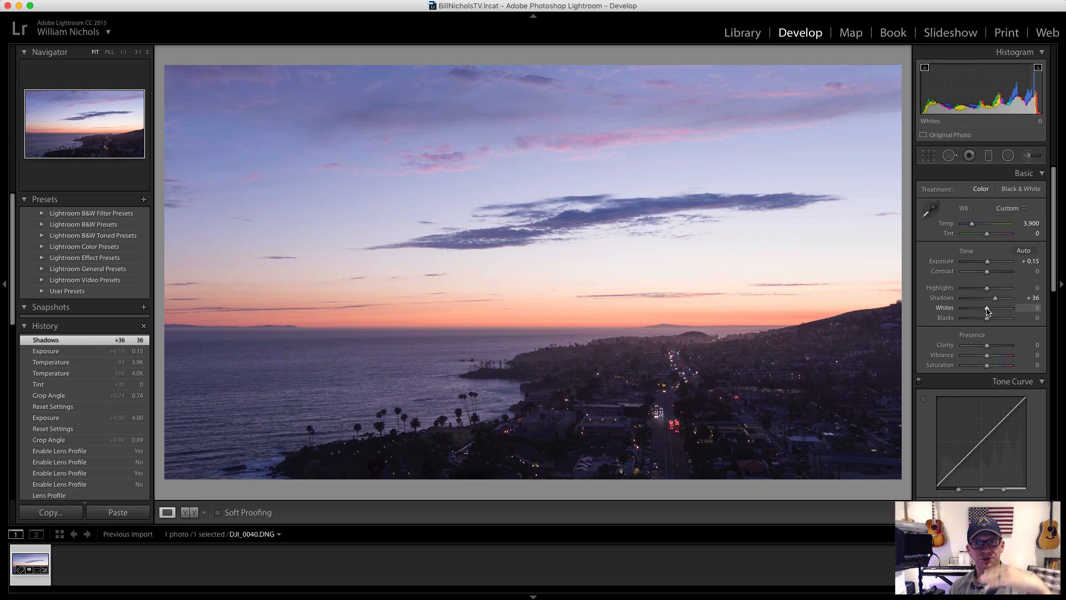
mouse_move(987, 309)
left_mouse_down()
mouse_move(1010, 308)
mouse_move(926, 309)
mouse_move(1024, 305)
mouse_move(984, 309)
left_mouse_up()
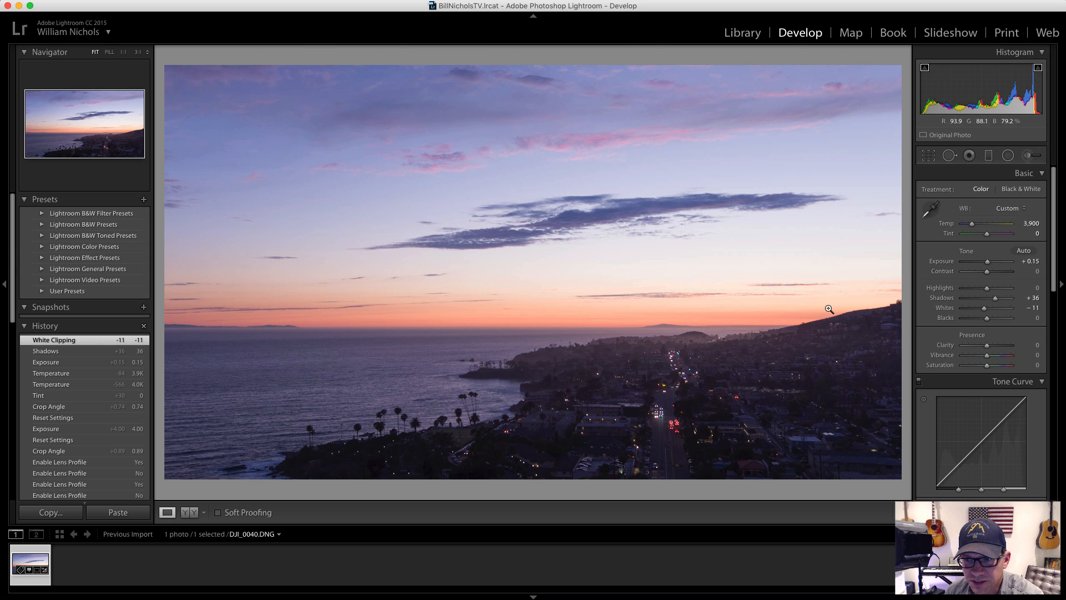
Step: Raise Whites to +3 and set Clarity to +5, comparing the photo with and without the last Clarity change
mouse_move(985, 309)
left_mouse_down()
mouse_move(1046, 310)
mouse_move(914, 302)
mouse_move(988, 308)
left_mouse_up()
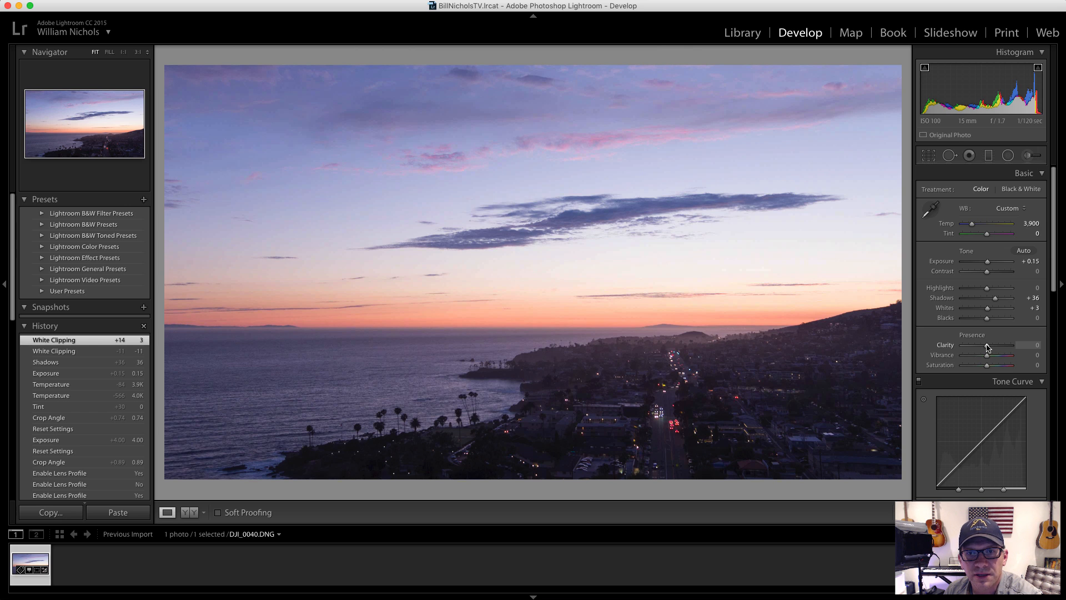
left_click_drag(988, 347, 1063, 347)
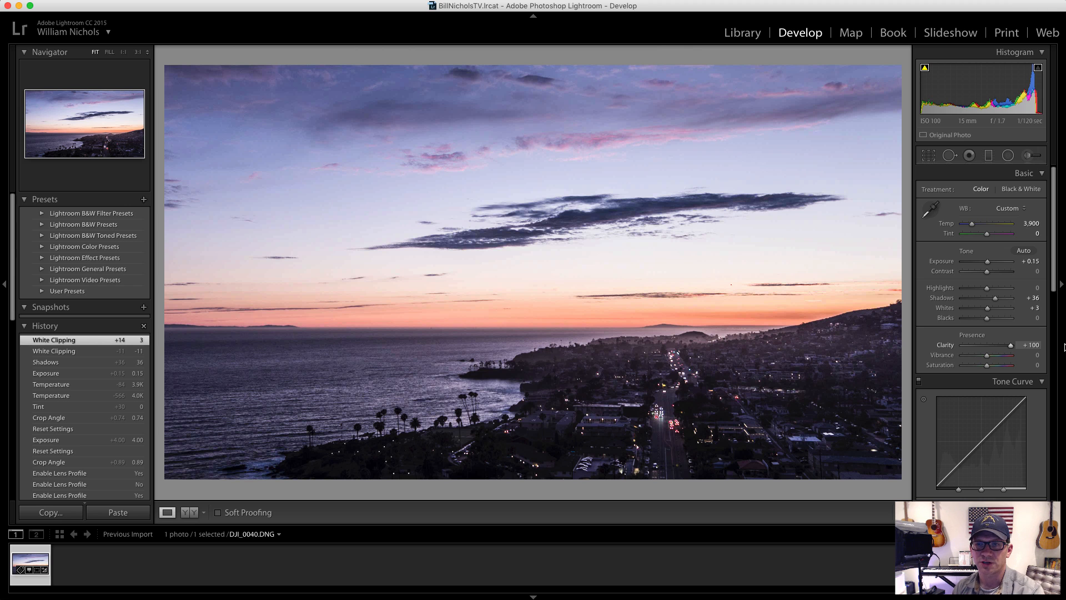
left_click_drag(1040, 346, 991, 341)
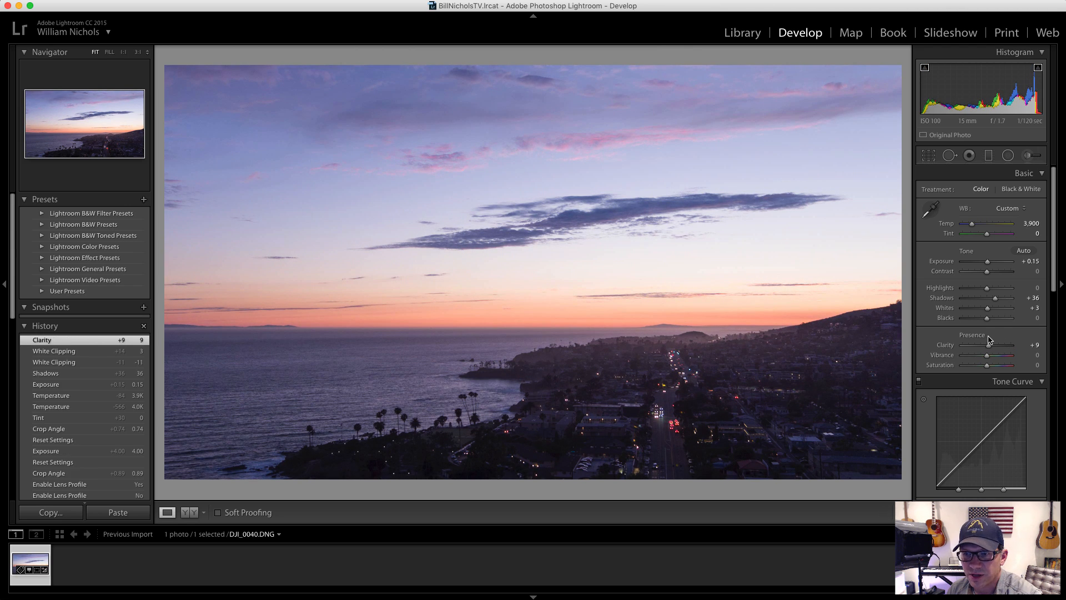
left_click(1033, 347)
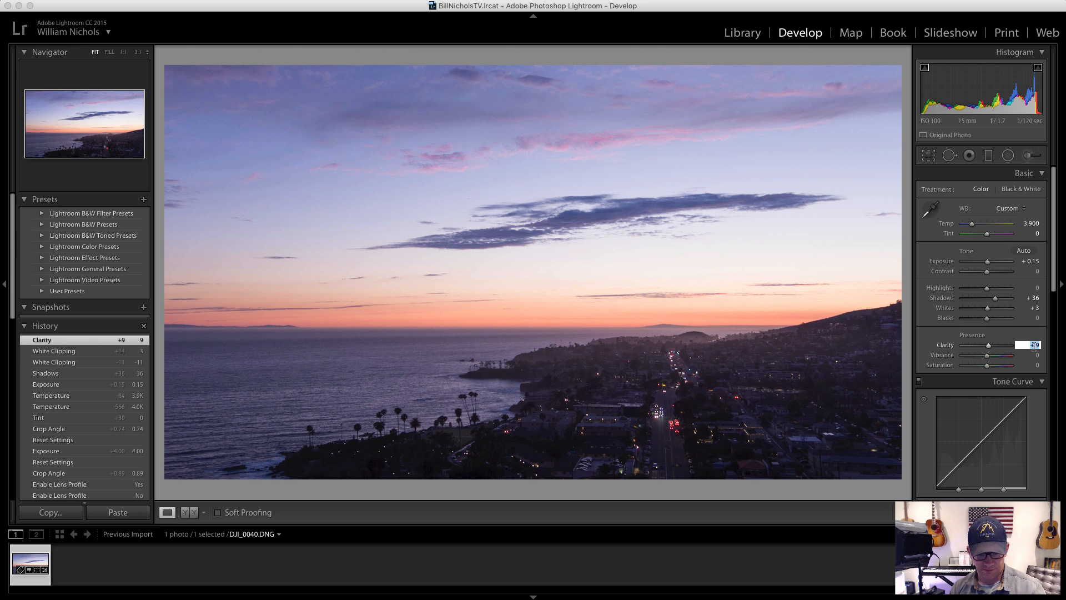
type("5")
key("Return")
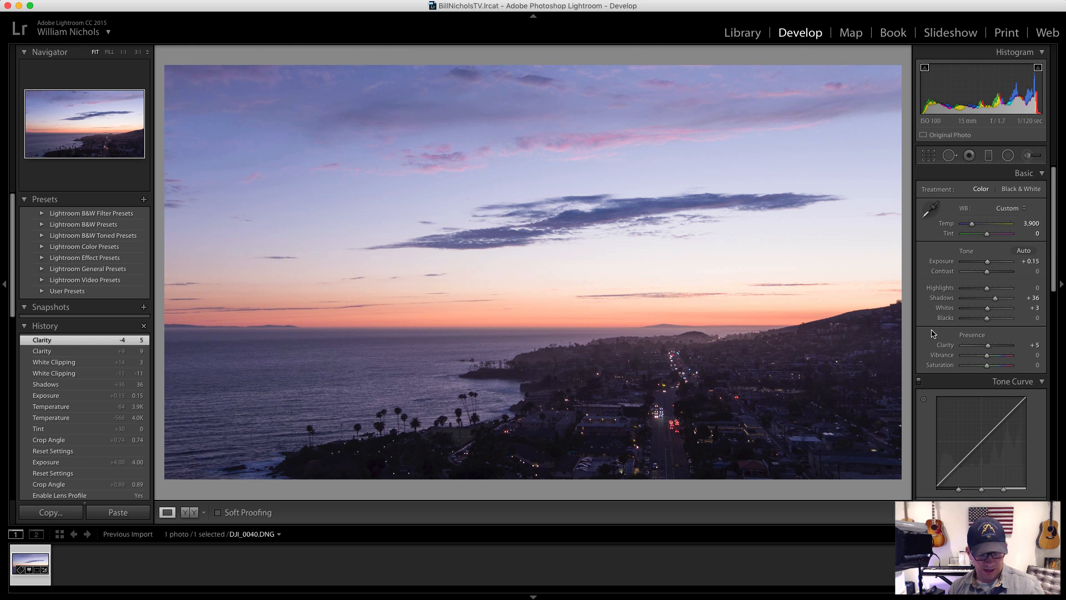
key("cmd+z")
key("super+shift+z")
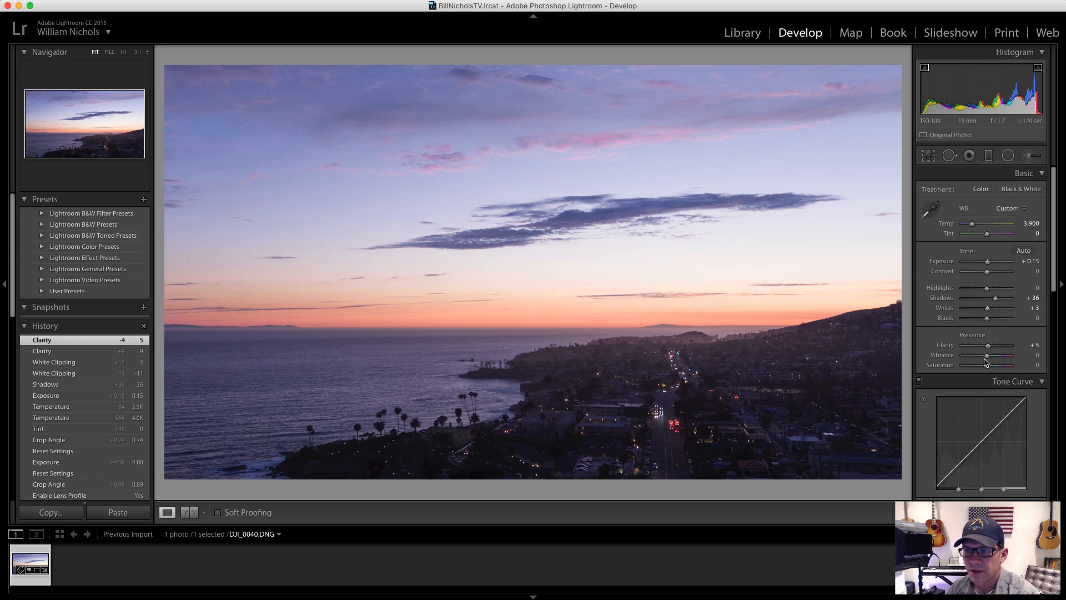
Step: Boost the photo's colors by raising Vibrance to +14 and Saturation to +12
left_click_drag(988, 356, 987, 366)
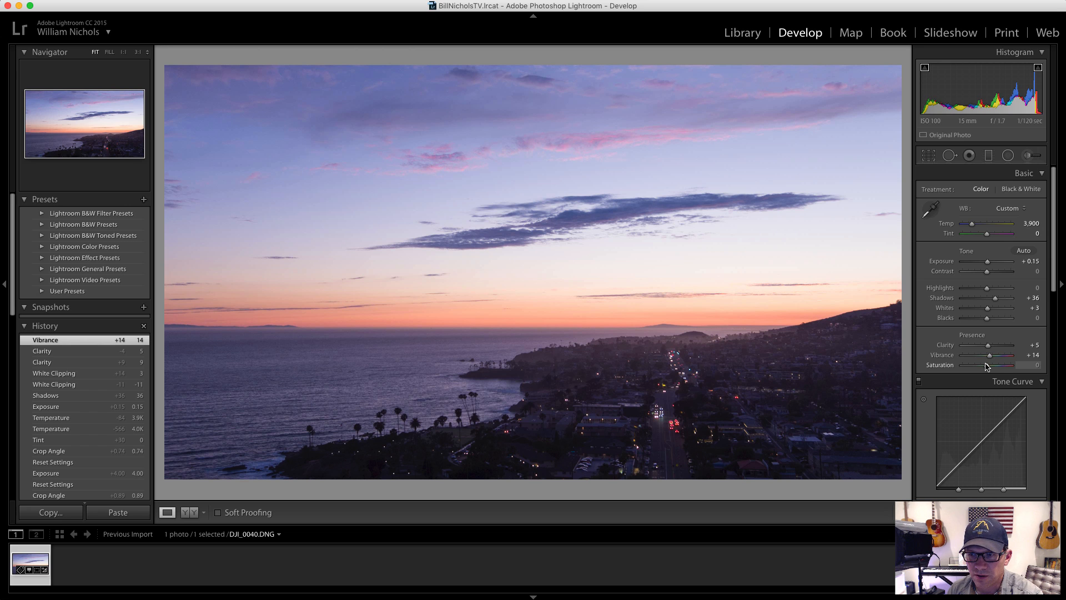
left_click_drag(987, 366, 989, 366)
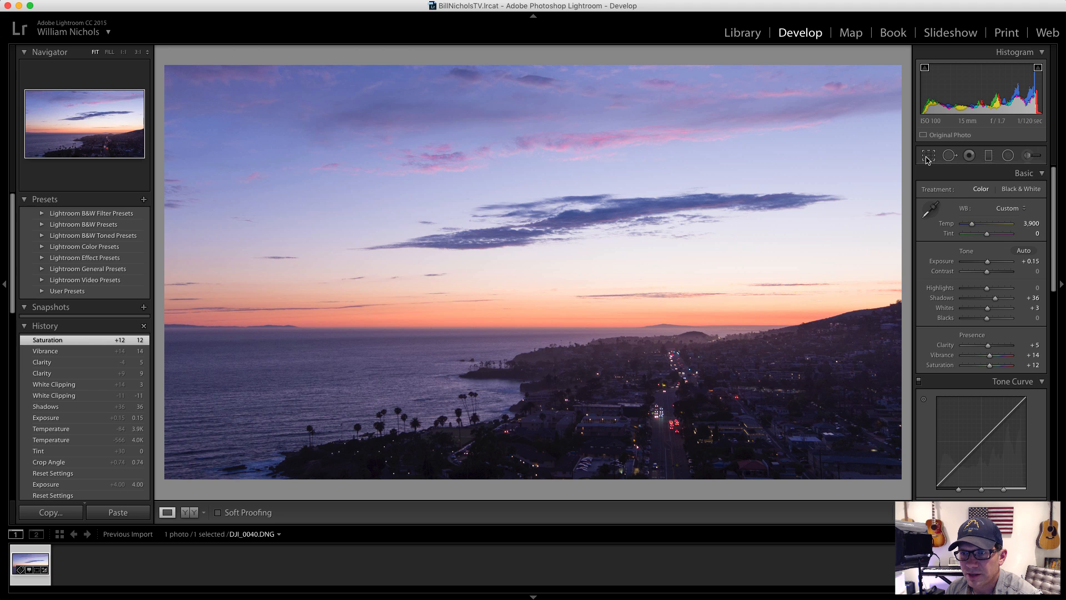
Step: Add a graduated filter with Exposure 4.00, running from the top edge of the photo down to the lower sky
left_click(989, 156)
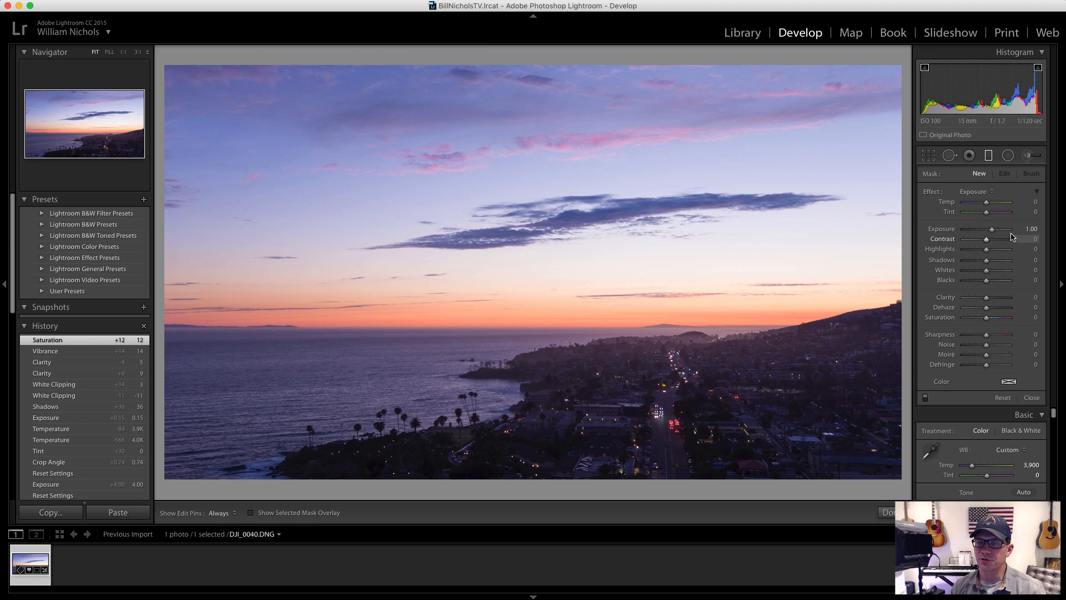
left_click_drag(1013, 234, 1059, 238)
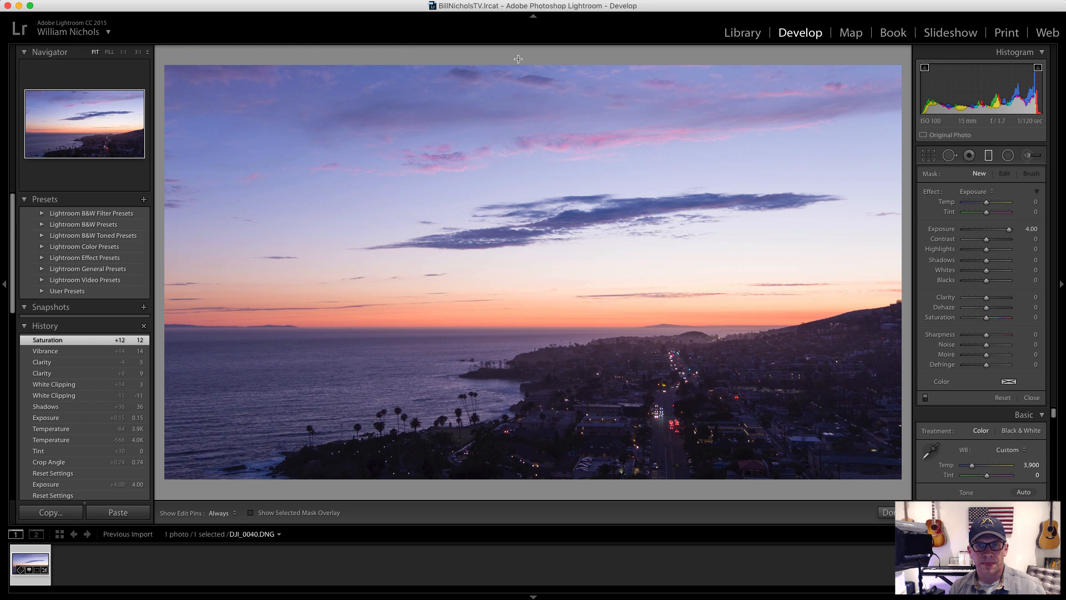
left_click_drag(518, 59, 481, 254)
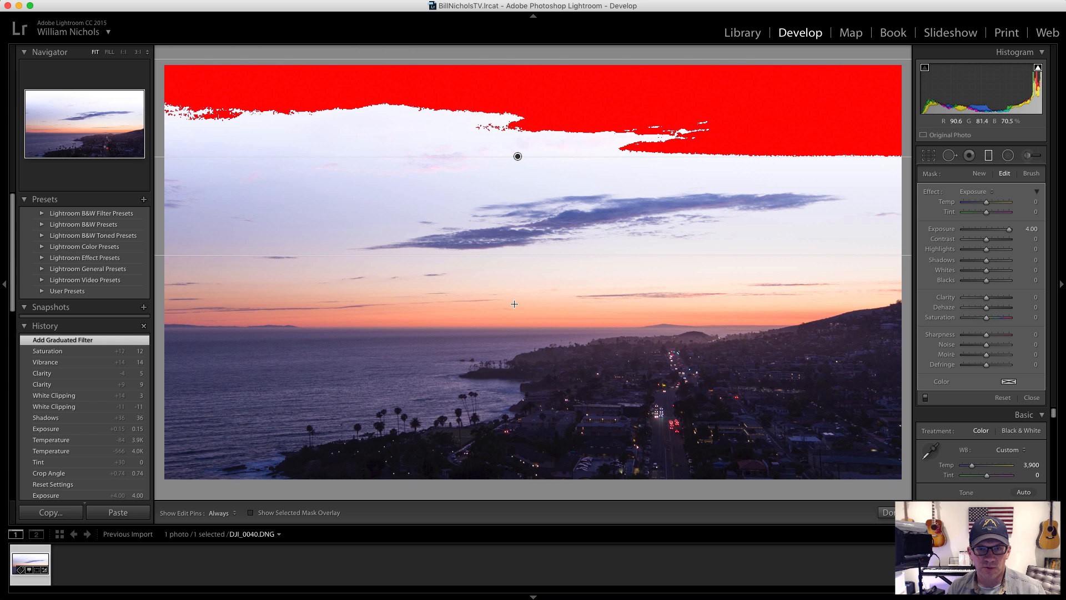
Step: Move the graduated filter down so it centers on the ocean horizon, and narrow its transition band
left_click_drag(522, 256, 515, 289)
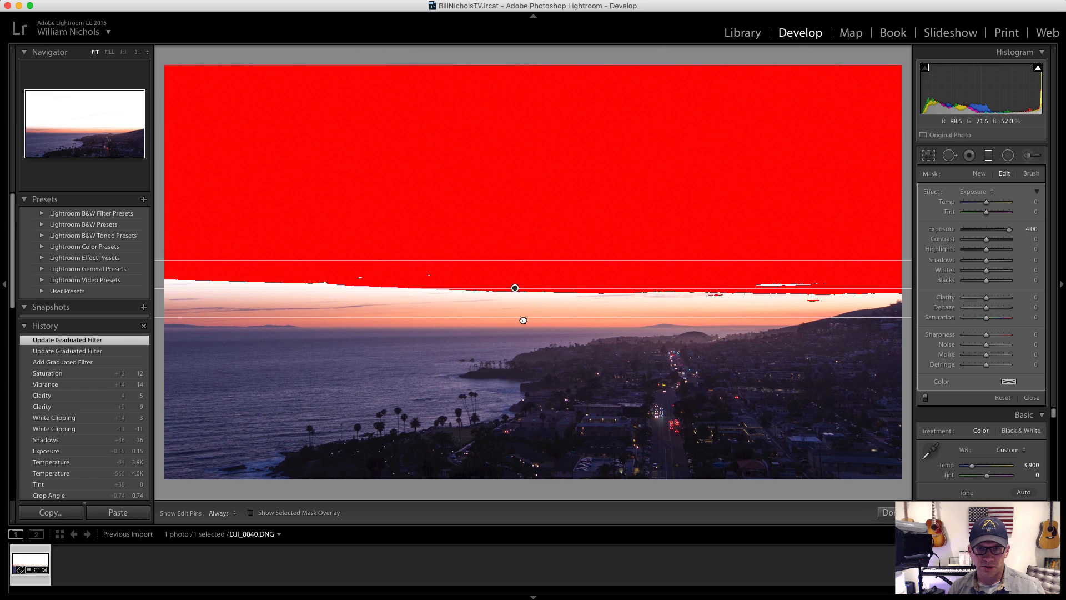
left_click_drag(523, 320, 523, 337)
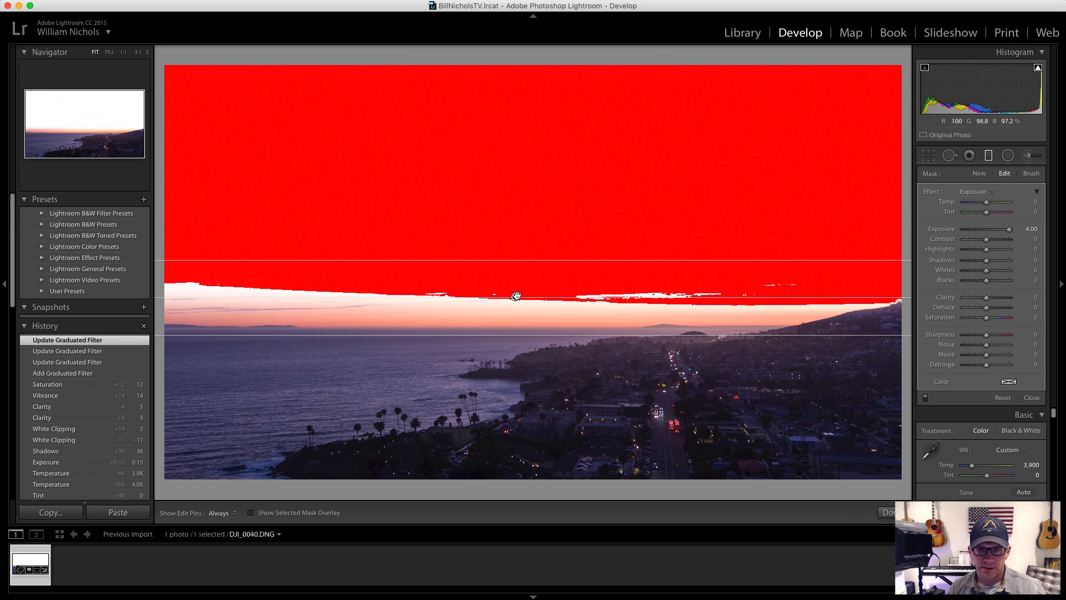
left_click_drag(515, 297, 519, 317)
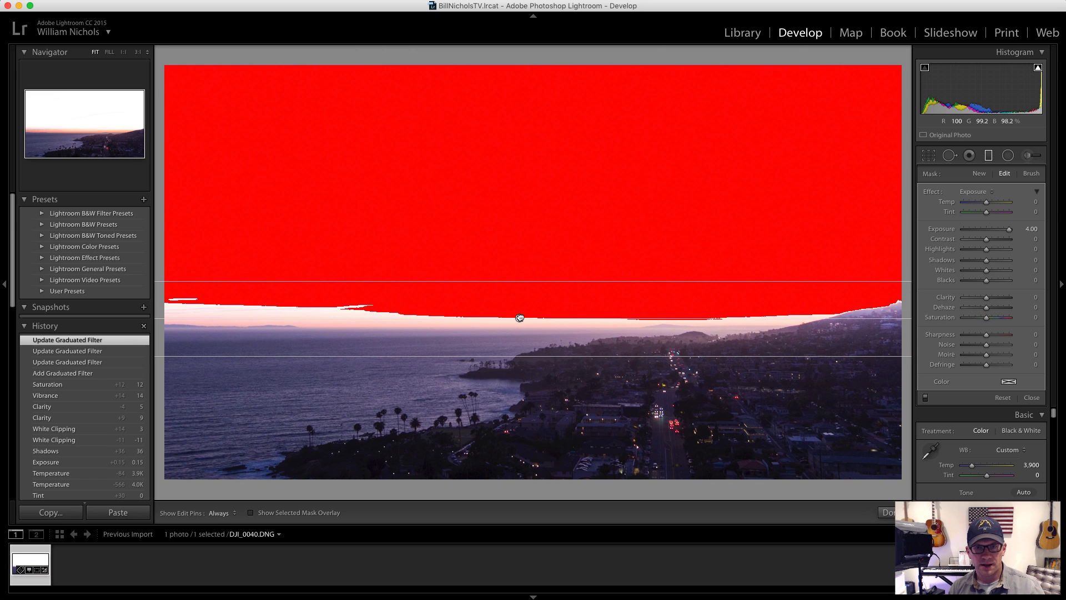
left_click_drag(524, 357, 522, 325)
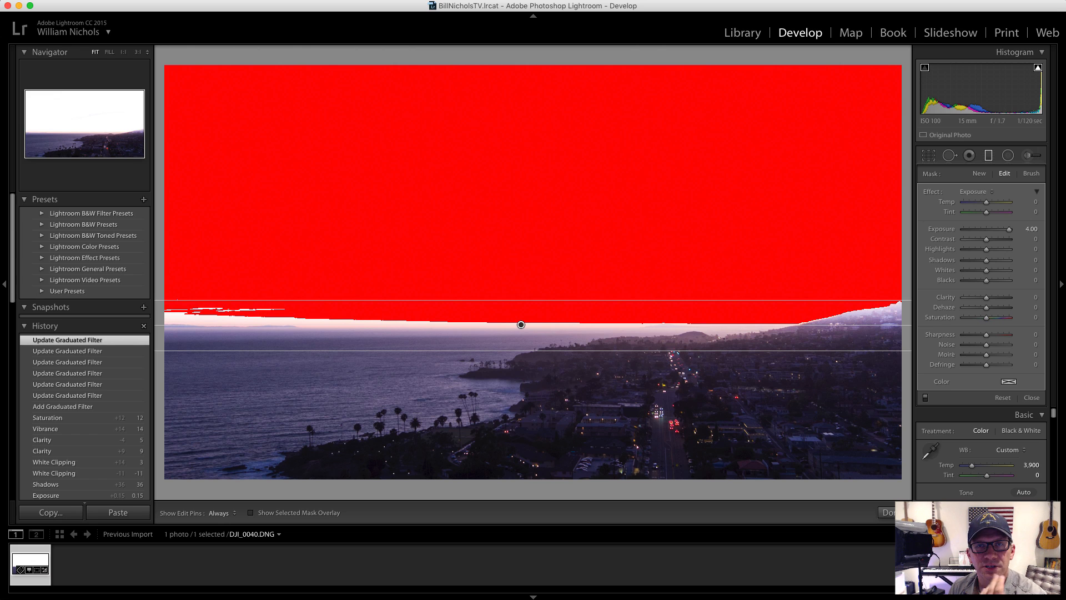
Step: Darken the sky by setting the graduated filter's Exposure to -1.00, after trying 0 and 0.96
left_click(1026, 229)
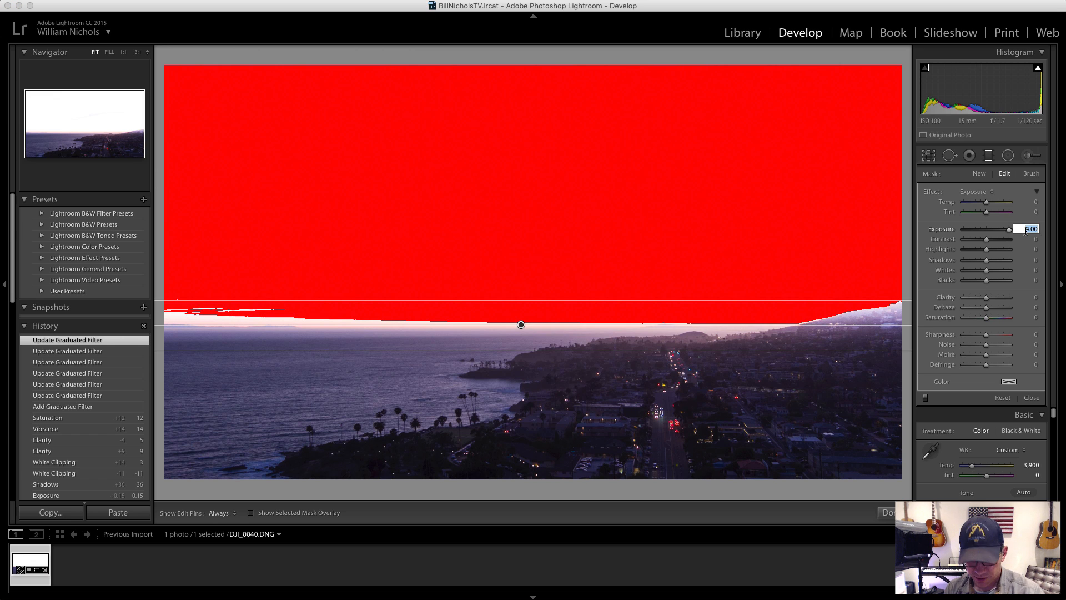
type("0")
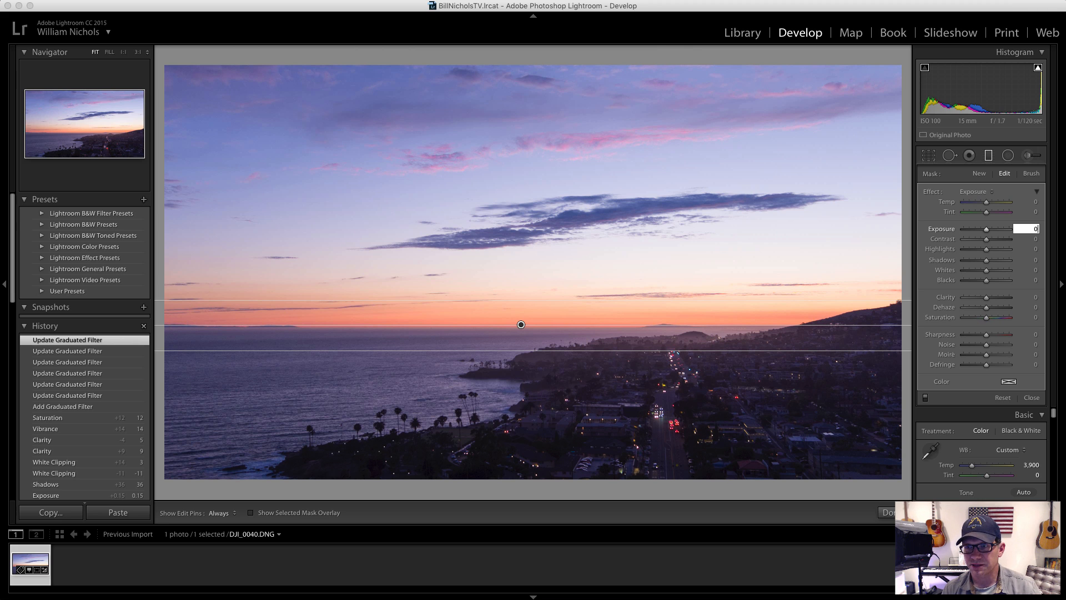
left_click_drag(987, 230, 992, 232)
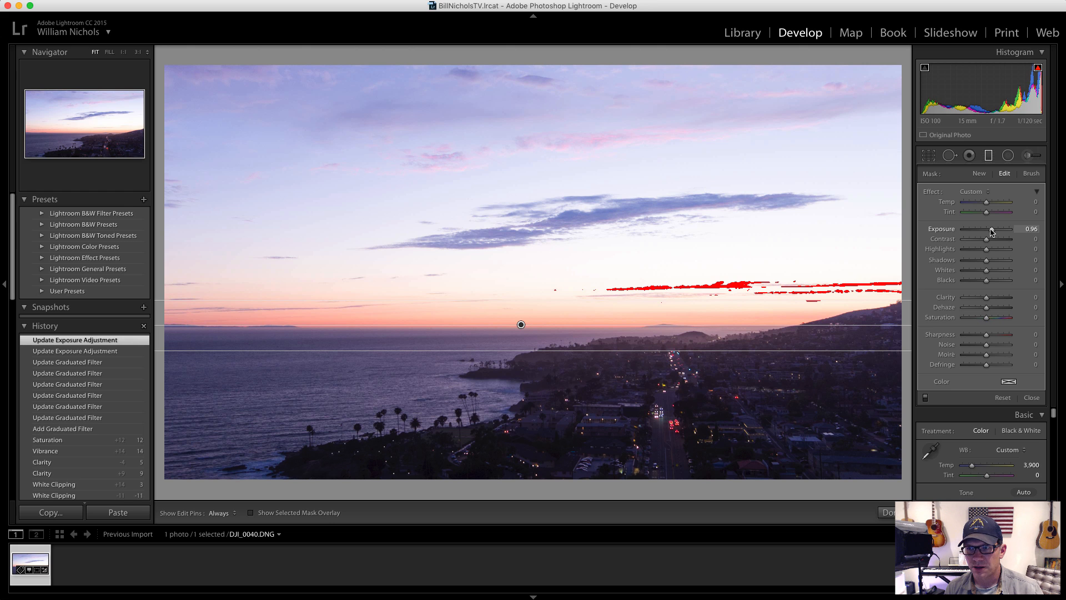
left_click(1032, 229)
type("-1")
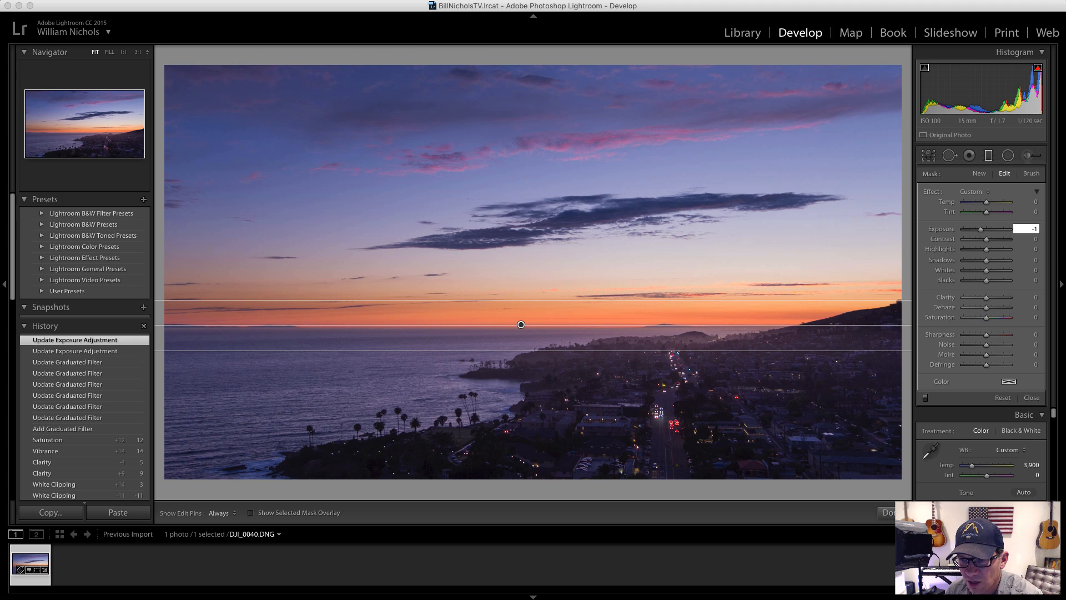
key("Return")
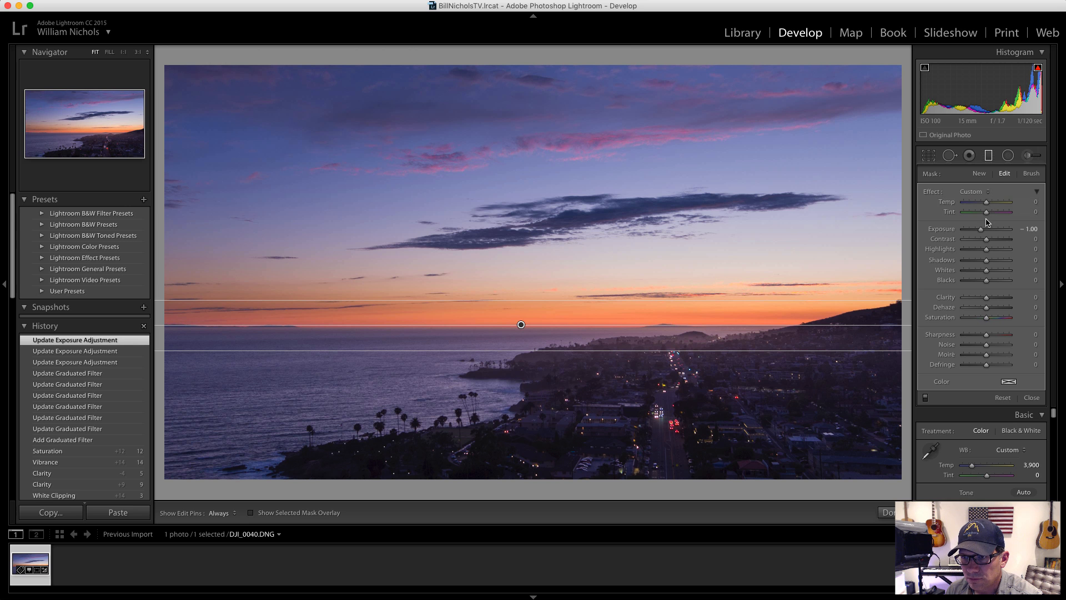
left_click_drag(981, 232, 982, 233)
left_click(1032, 229)
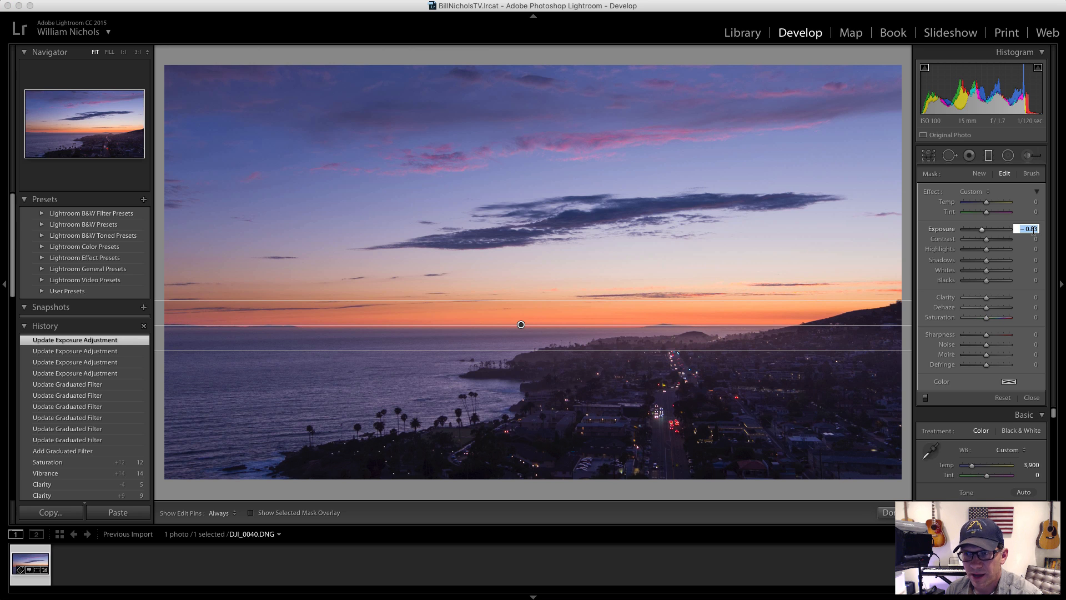
type("-1")
key("Tab")
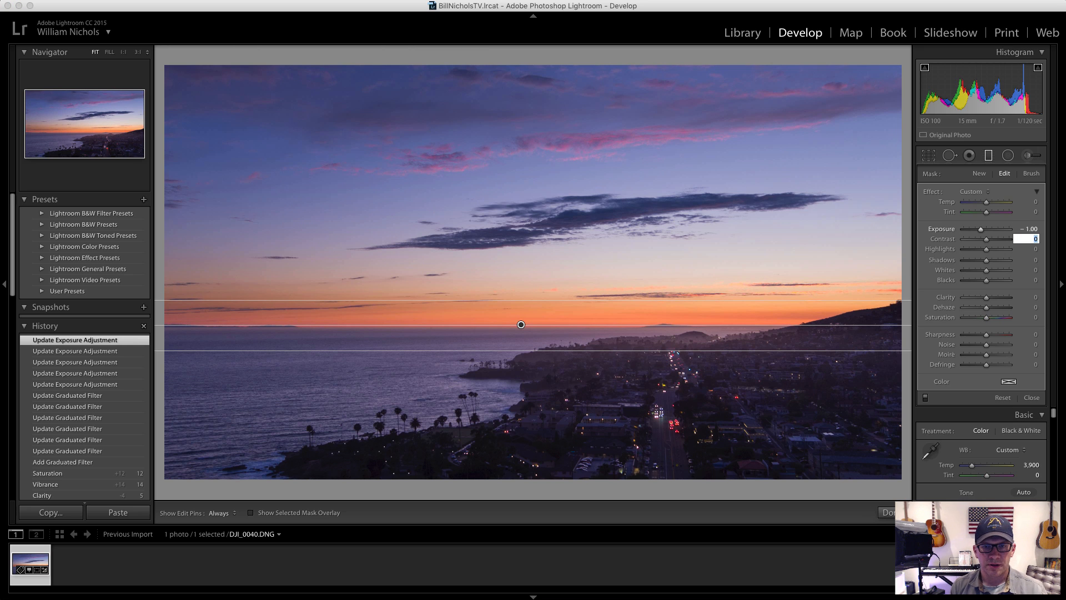
Step: Reselect the graduated filter on the horizon and set its Temp to -15 and Tint to 11
left_click(990, 155)
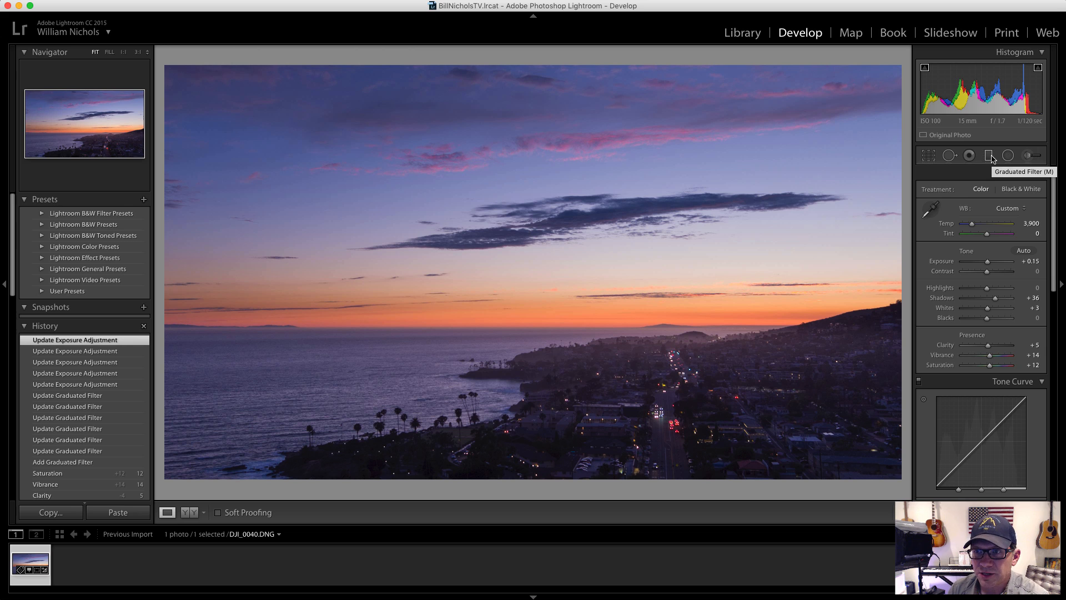
left_click(990, 156)
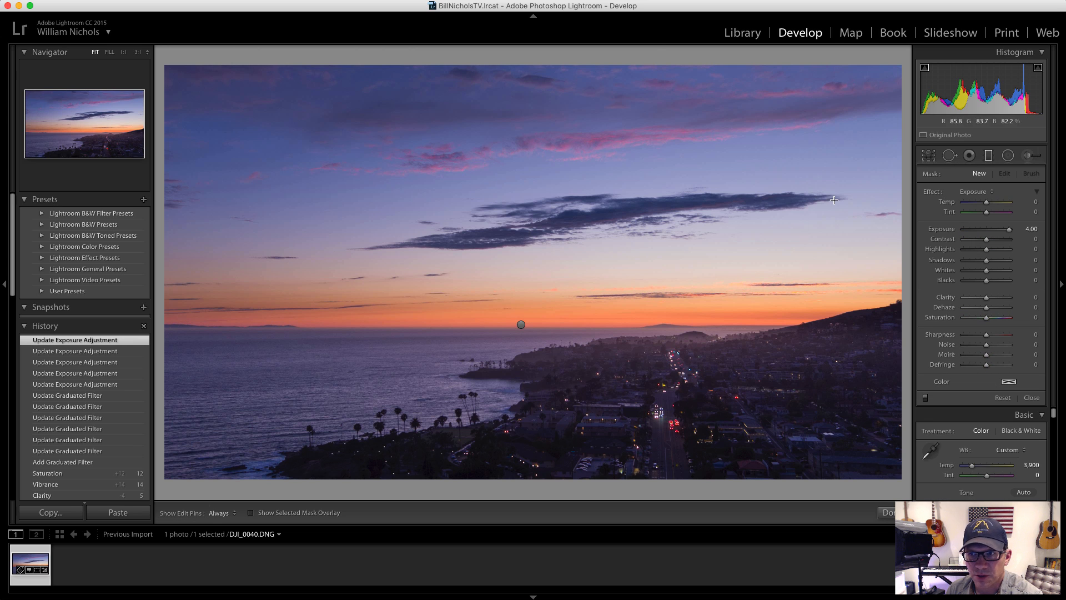
left_click(990, 156)
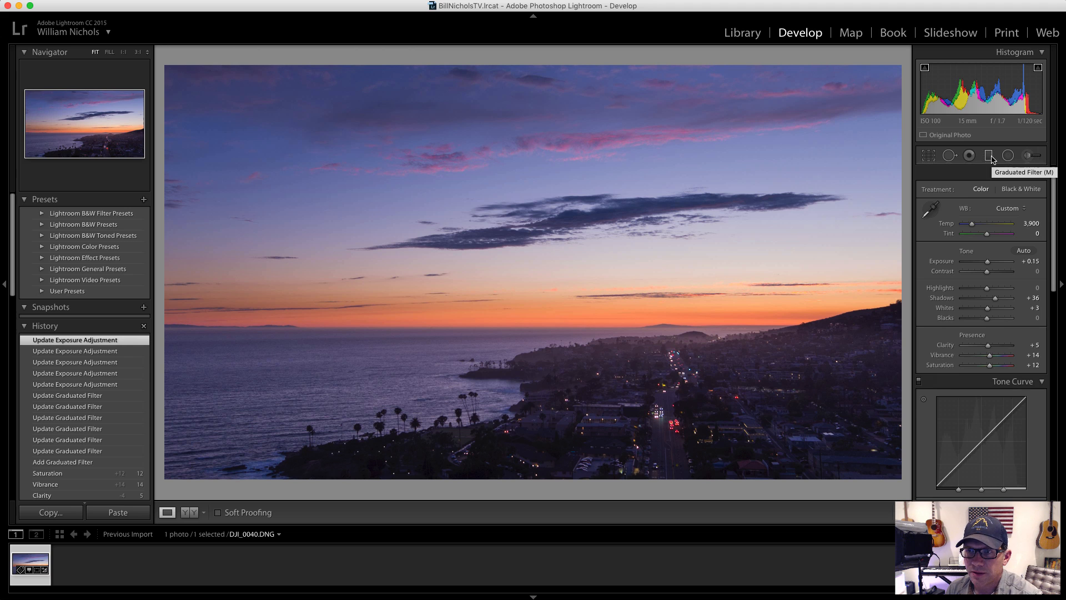
left_click(991, 156)
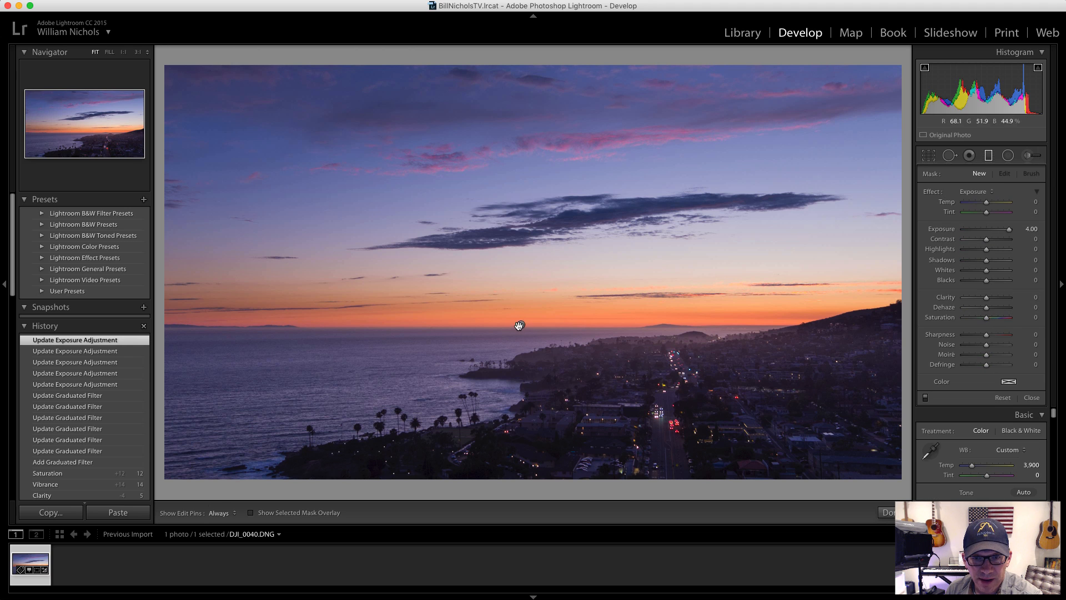
left_click(519, 325)
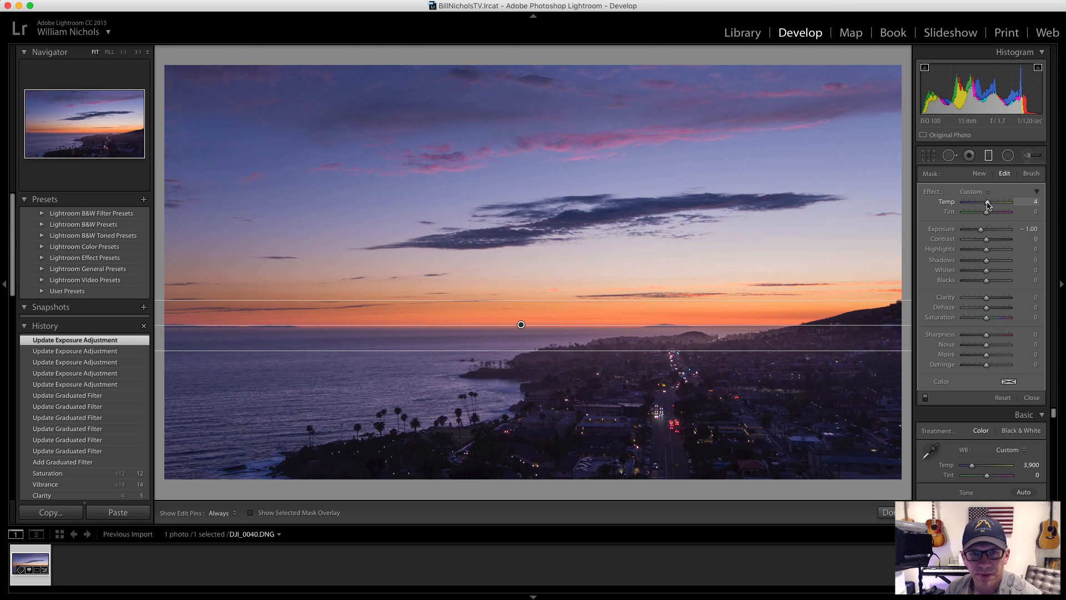
mouse_move(988, 206)
left_mouse_down()
mouse_move(997, 215)
mouse_move(901, 208)
mouse_move(1025, 223)
mouse_move(989, 213)
left_mouse_up()
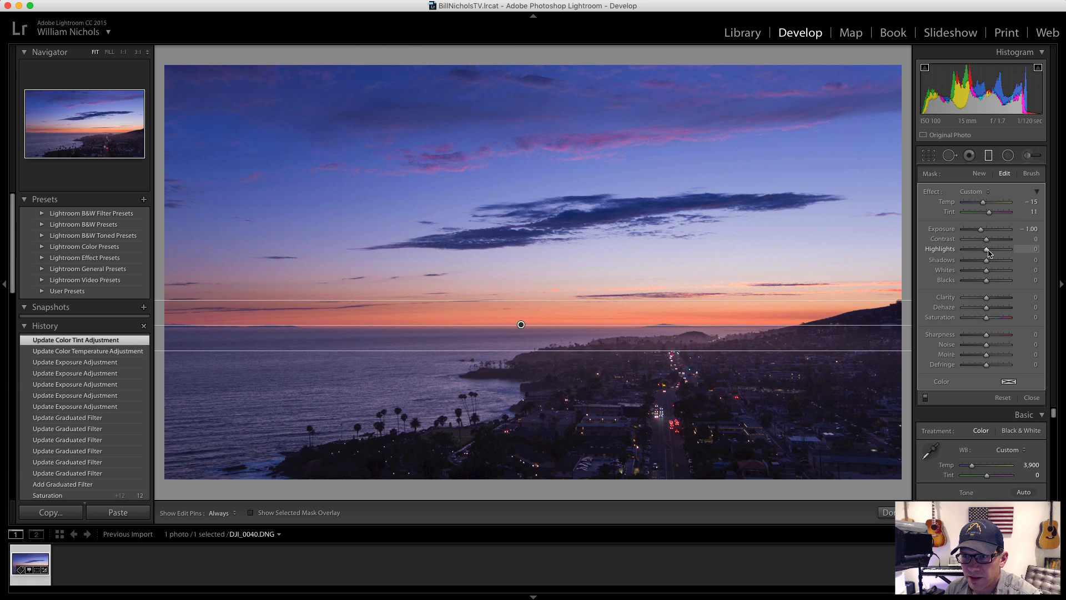
Step: Set the graduated filter's Contrast to 5, Highlights to -15 and Shadows to 53, and compare the hillside with and without the last Shadows change
mouse_move(989, 251)
left_mouse_down()
mouse_move(977, 250)
mouse_move(1002, 239)
mouse_move(987, 239)
mouse_move(1003, 265)
mouse_move(986, 264)
left_mouse_up()
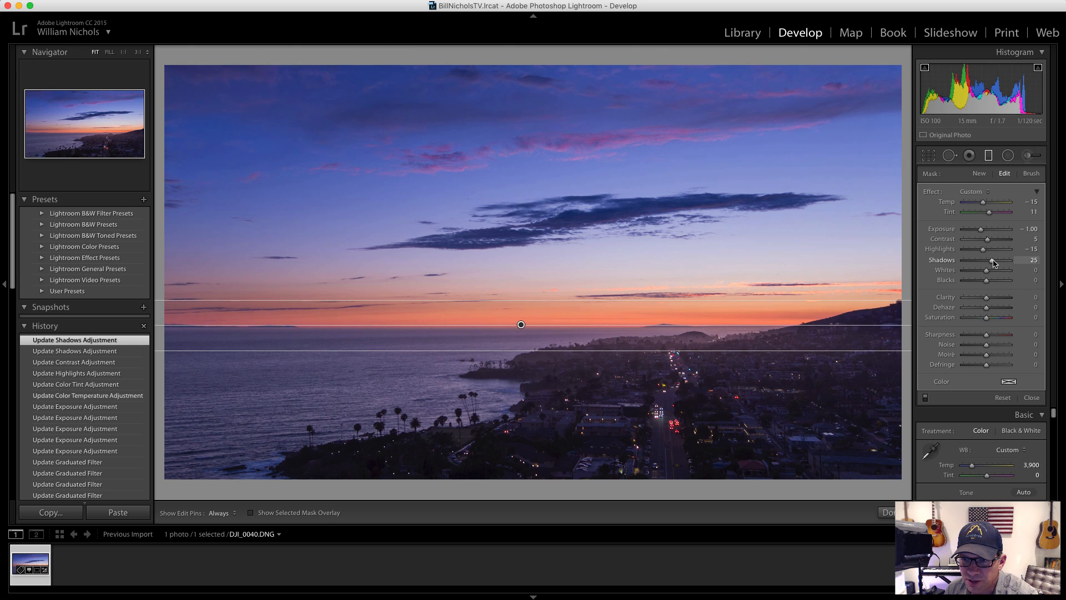
left_click_drag(993, 261, 999, 261)
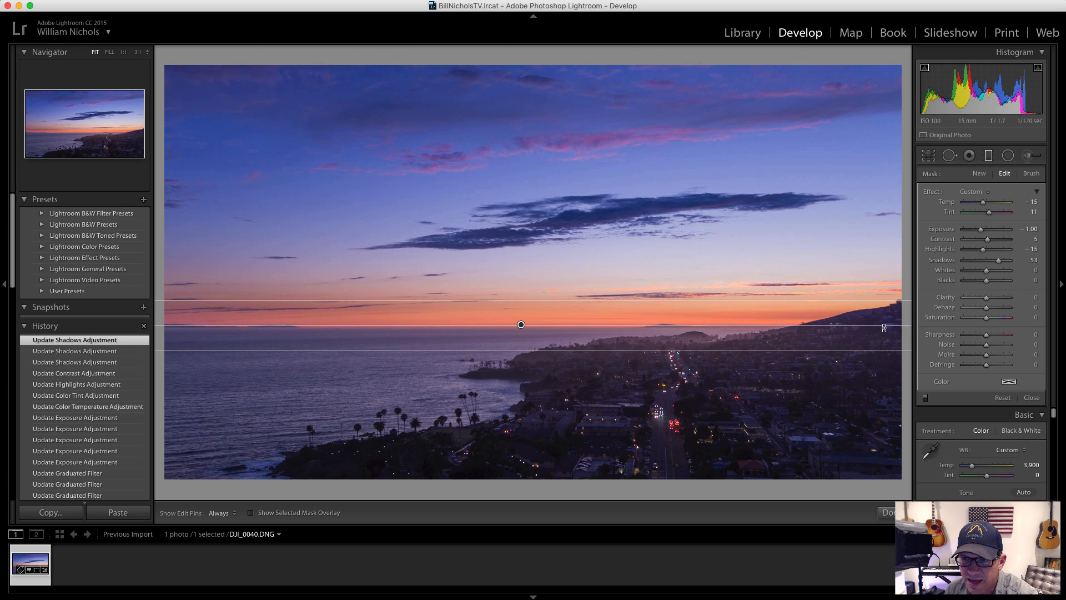
left_click(991, 154)
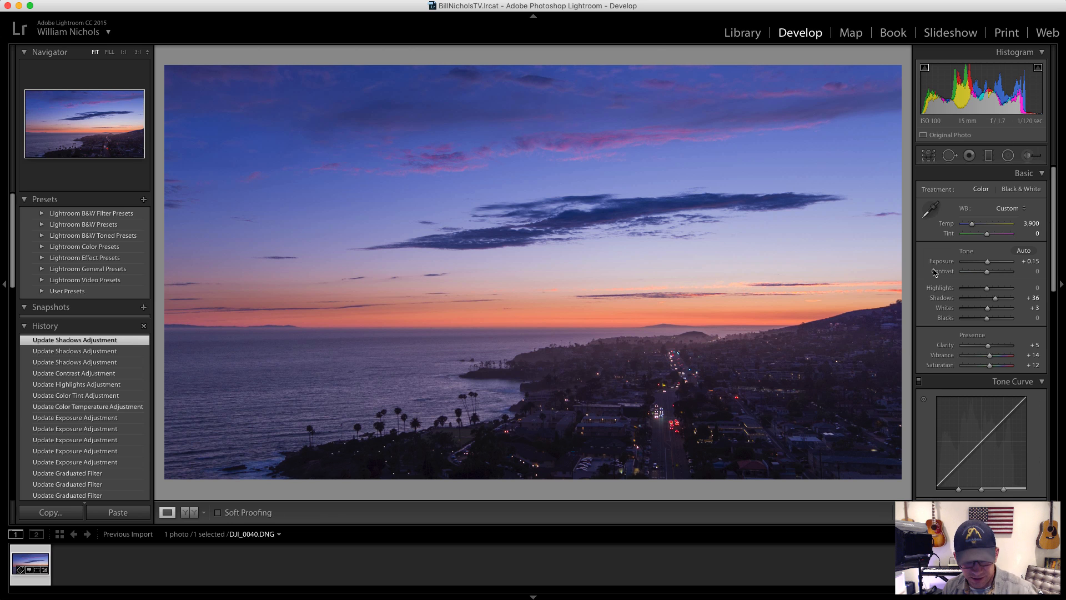
key("super+z")
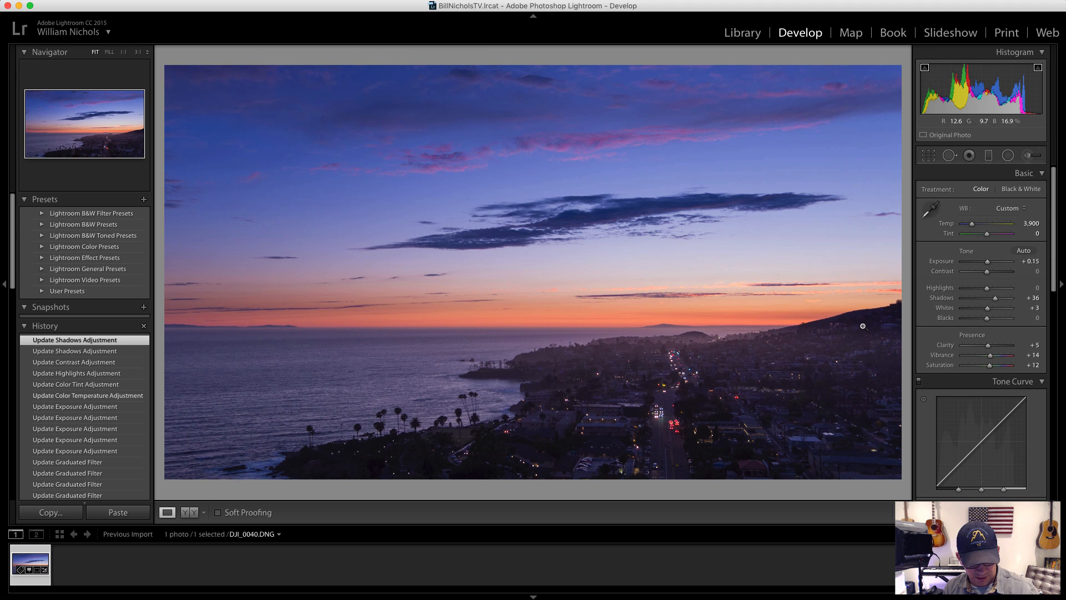
key("super+shift+z")
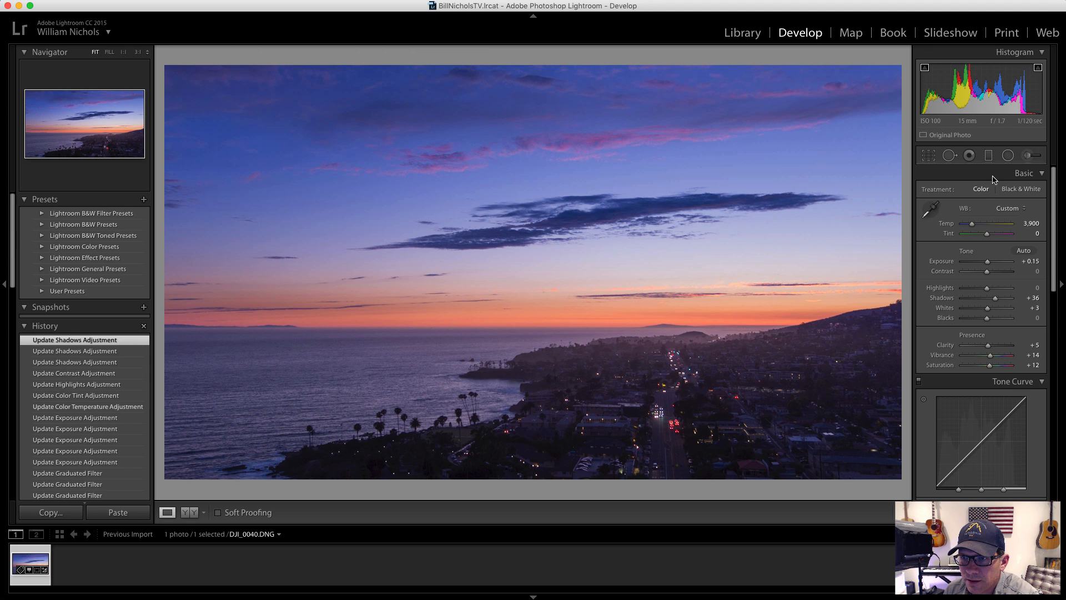
Step: Reselect the graduated filter on the horizon, set its Saturation to 10, and close the filter
left_click(989, 155)
left_click(519, 323)
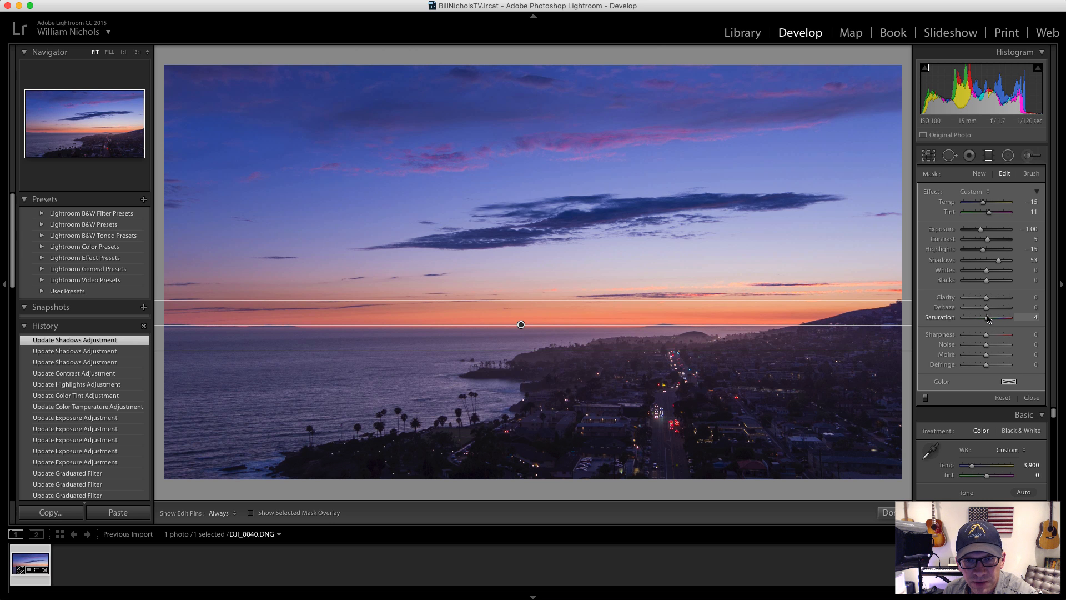
mouse_move(988, 318)
left_mouse_down()
mouse_move(1050, 322)
mouse_move(992, 321)
left_mouse_up()
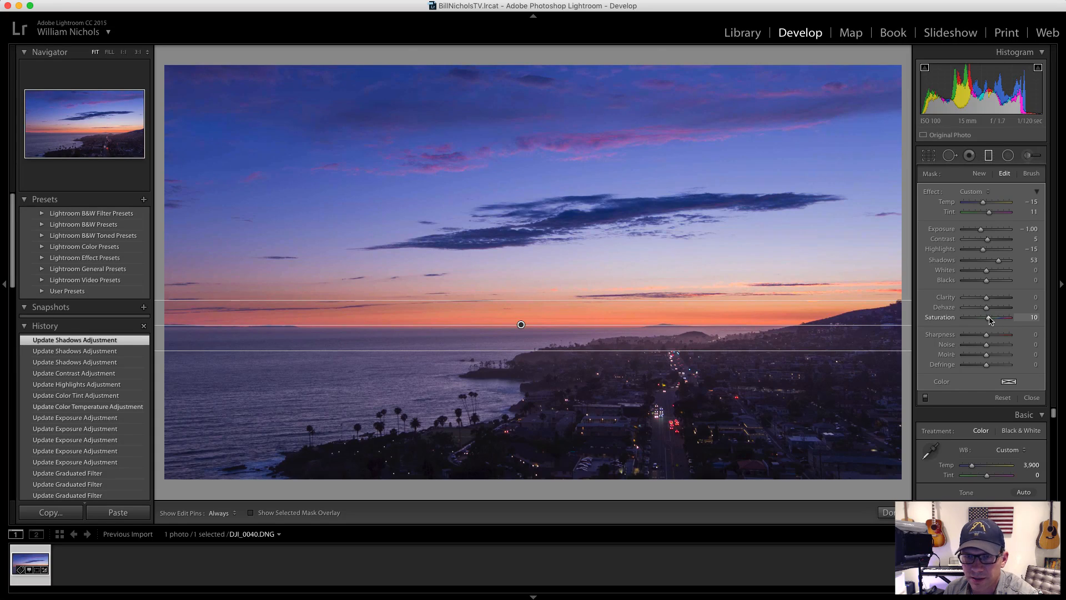
left_click(988, 156)
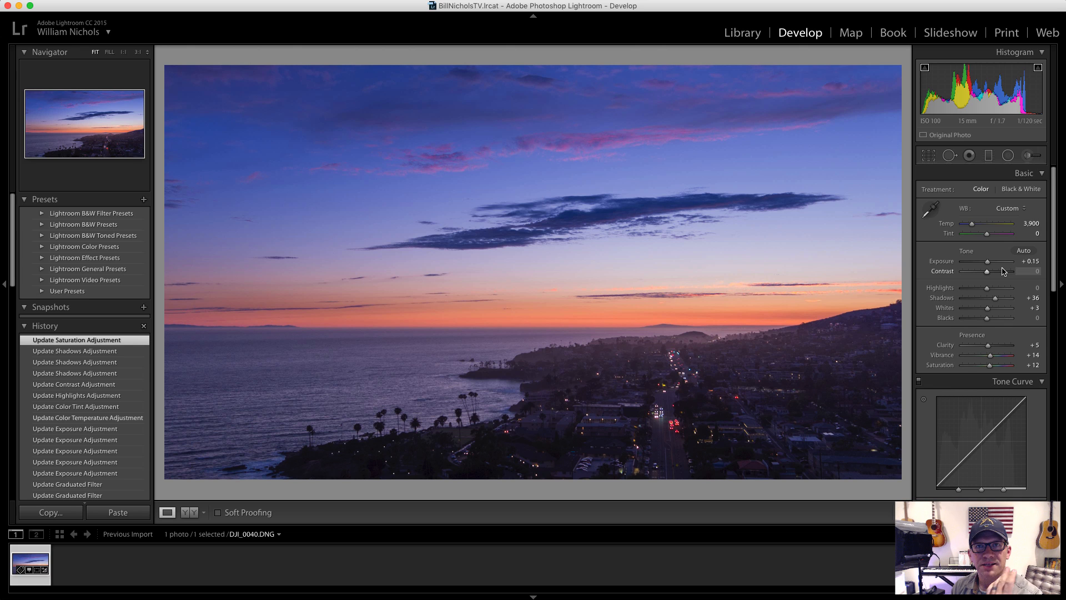
Step: Apply the Medium Contrast point curve and set the tone curve's Lights to +1 and Shadows to +5
scroll(1003, 300, "down", 4)
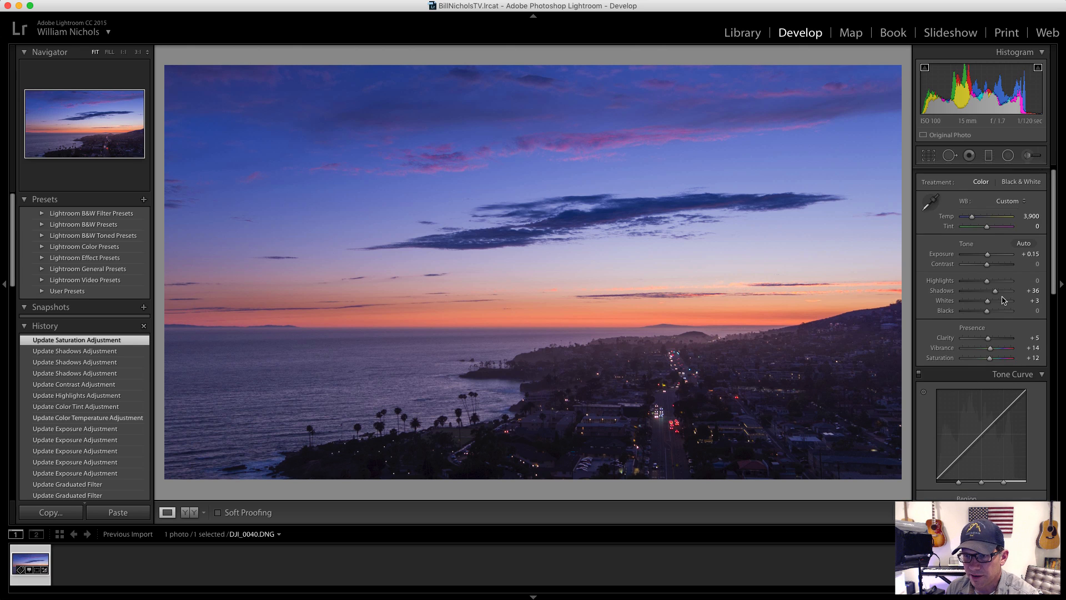
scroll(1003, 300, "down", 3)
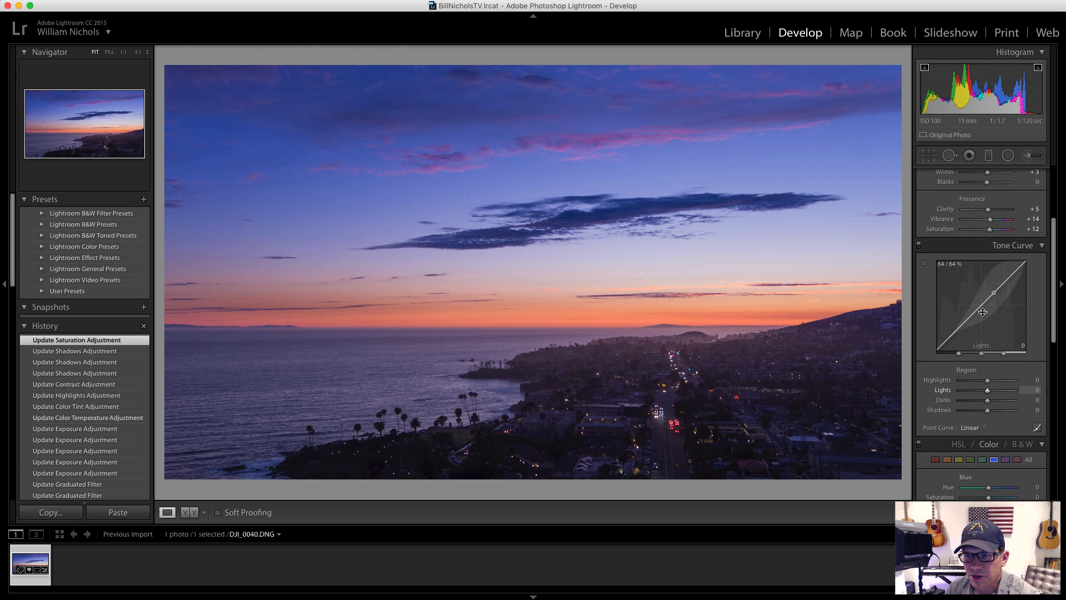
left_click(972, 428)
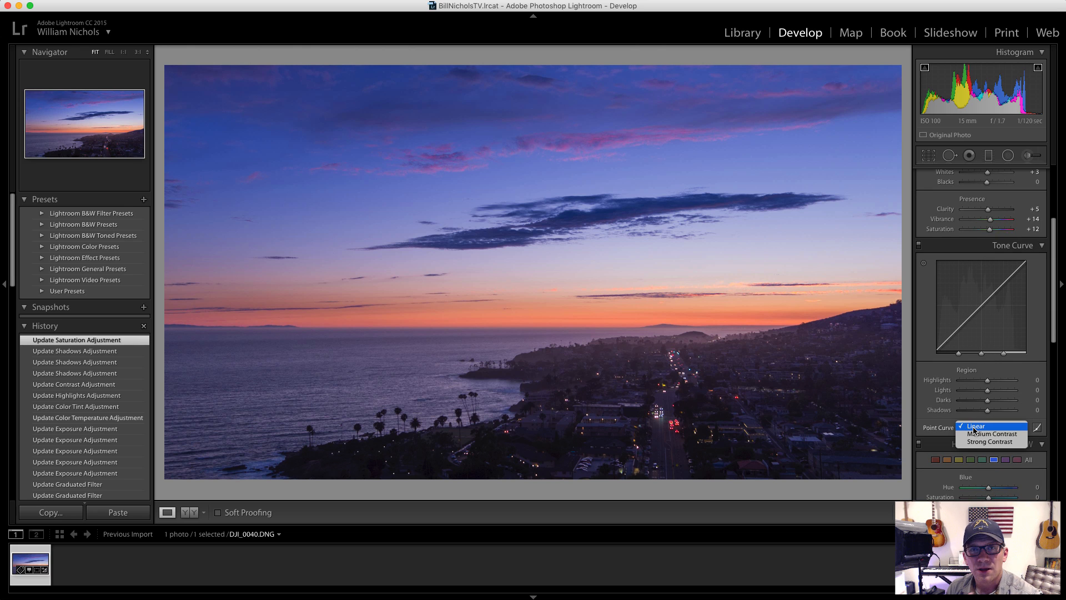
left_click(980, 435)
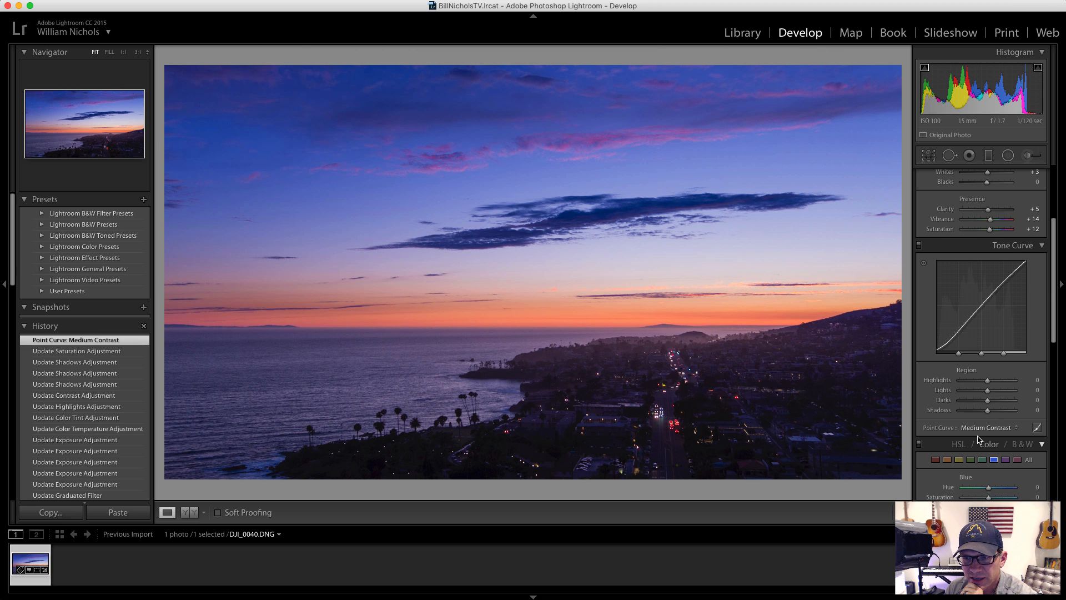
left_click_drag(988, 390, 989, 394)
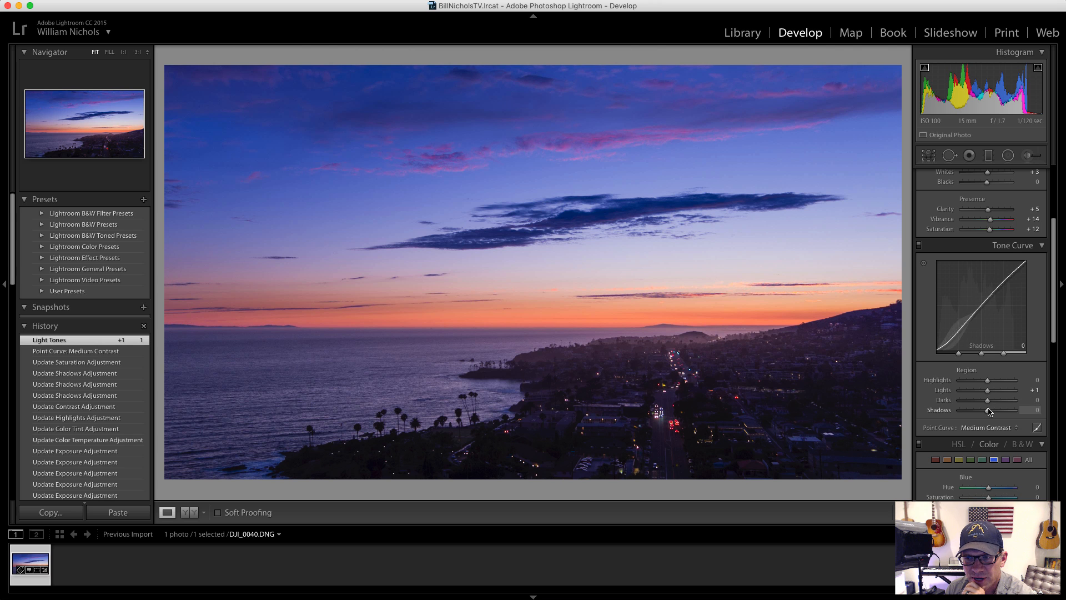
mouse_move(989, 410)
left_mouse_down()
mouse_move(1004, 411)
mouse_move(991, 412)
left_mouse_up()
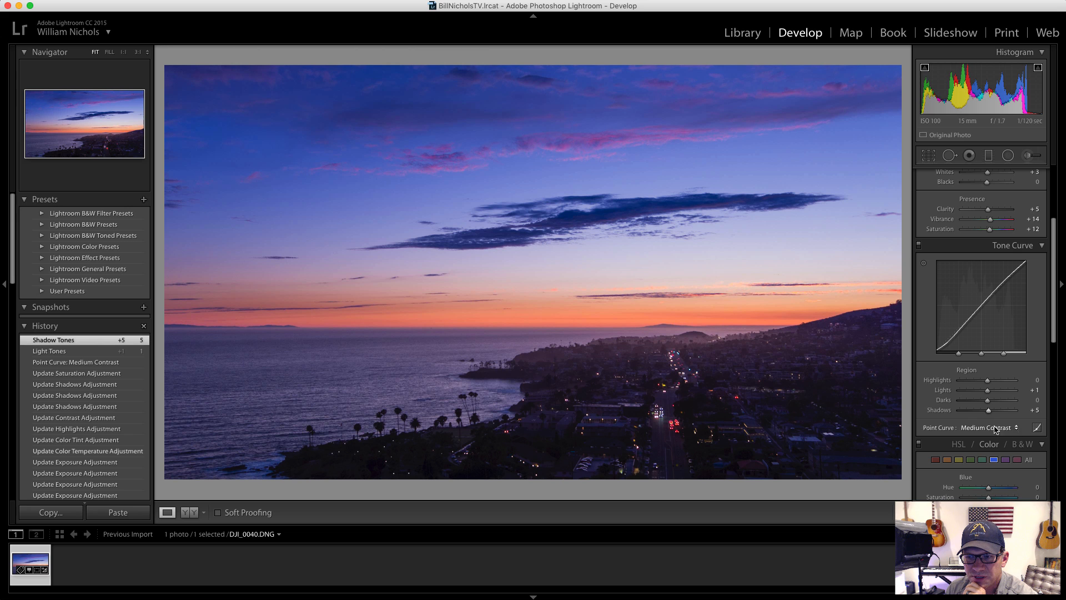
Step: Switch the point curve to Linear and back to Medium Contrast to compare the two looks
left_click(989, 427)
left_click(988, 419)
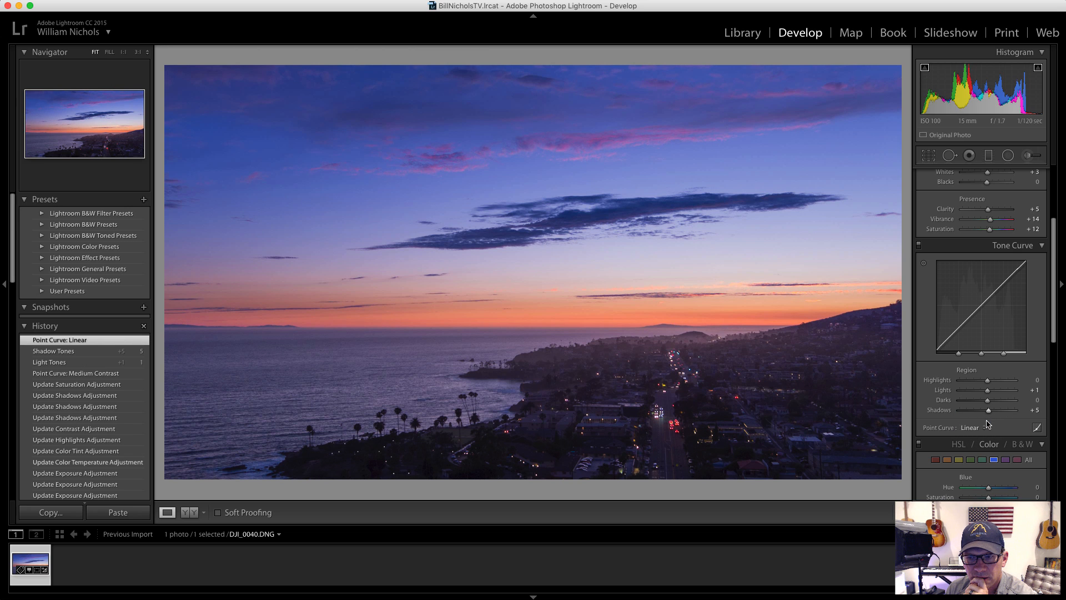
left_click(984, 429)
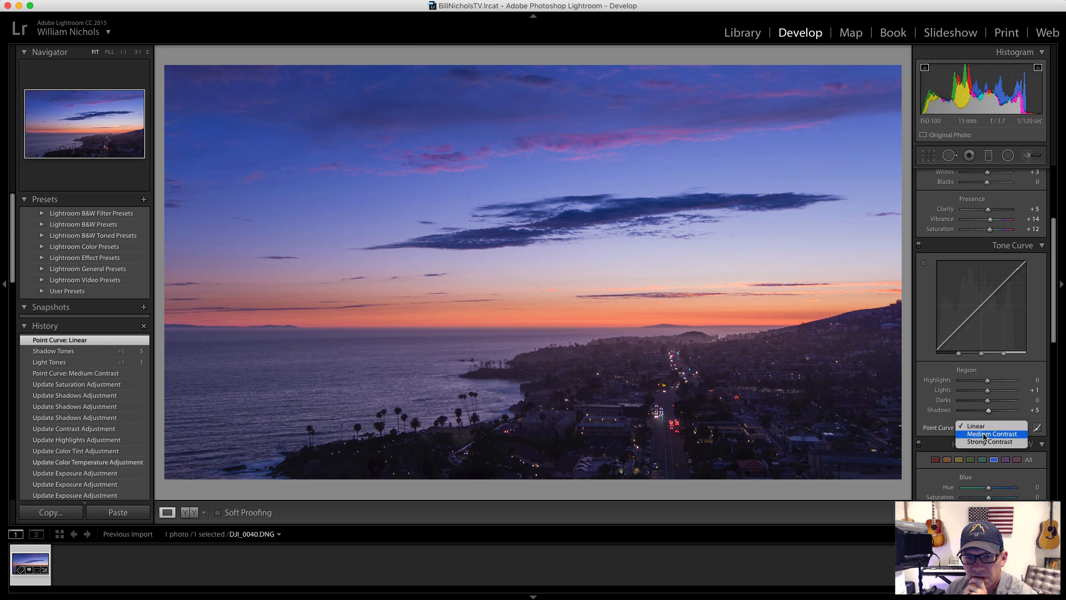
left_click(984, 434)
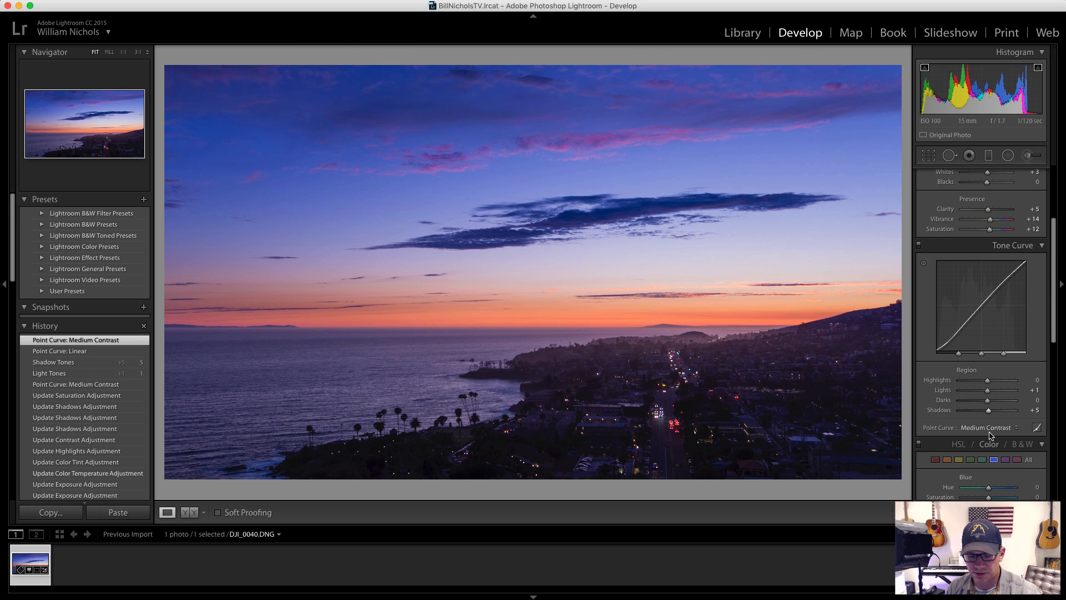
Step: Undo all the tone curve changes, back to the graduated filter's Saturation adjustment
key("super+z")
key("super+z")
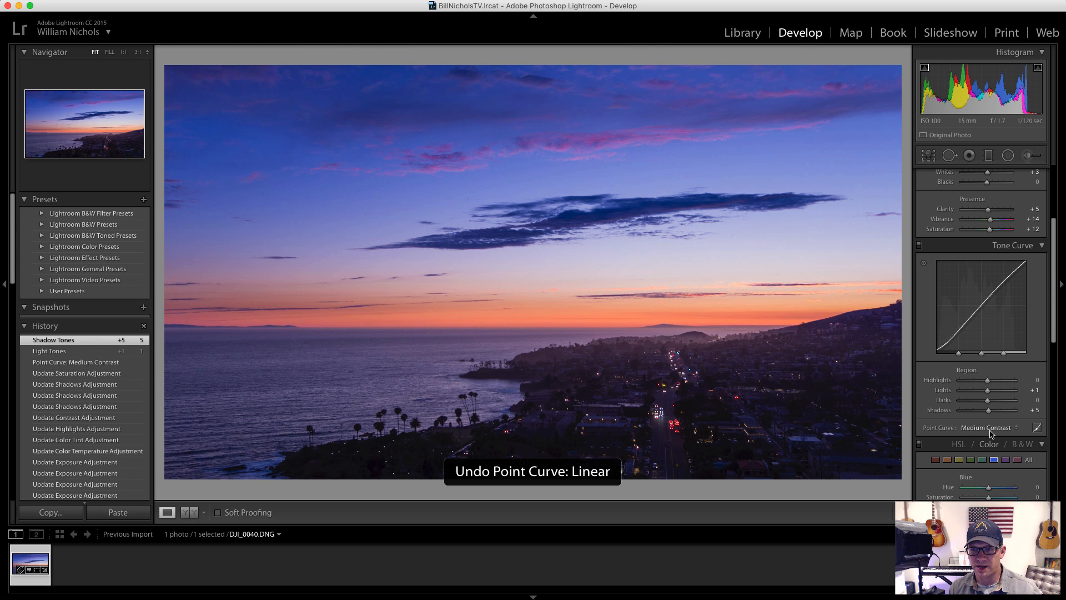
key("super+z")
key("super+z")
key("super+z")
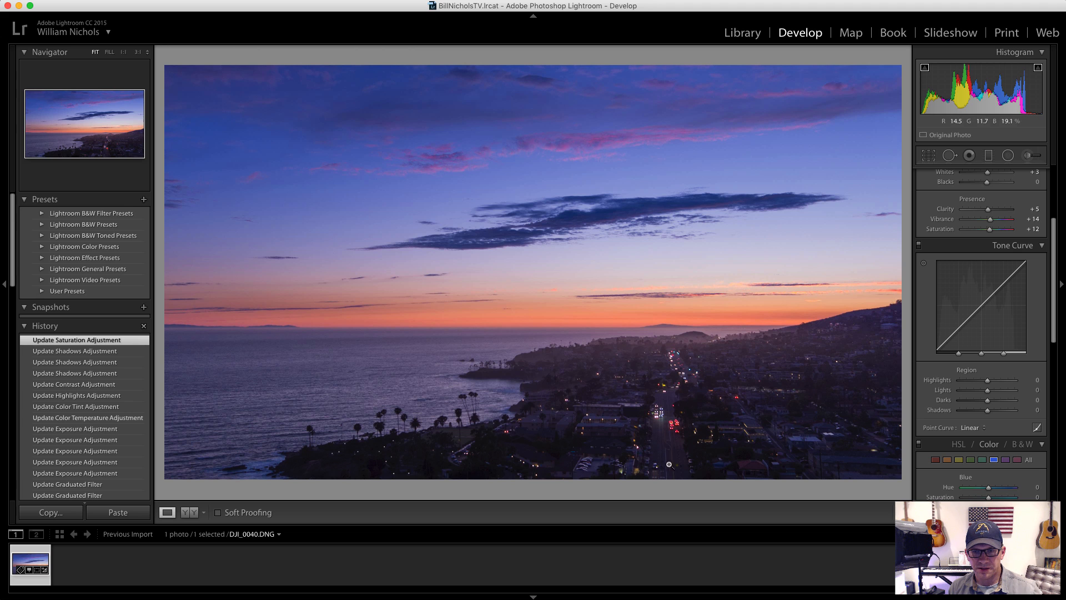
Step: Try shifting the Blue hue, including to -2, and reset it to 0
scroll(1010, 368, "down", 4)
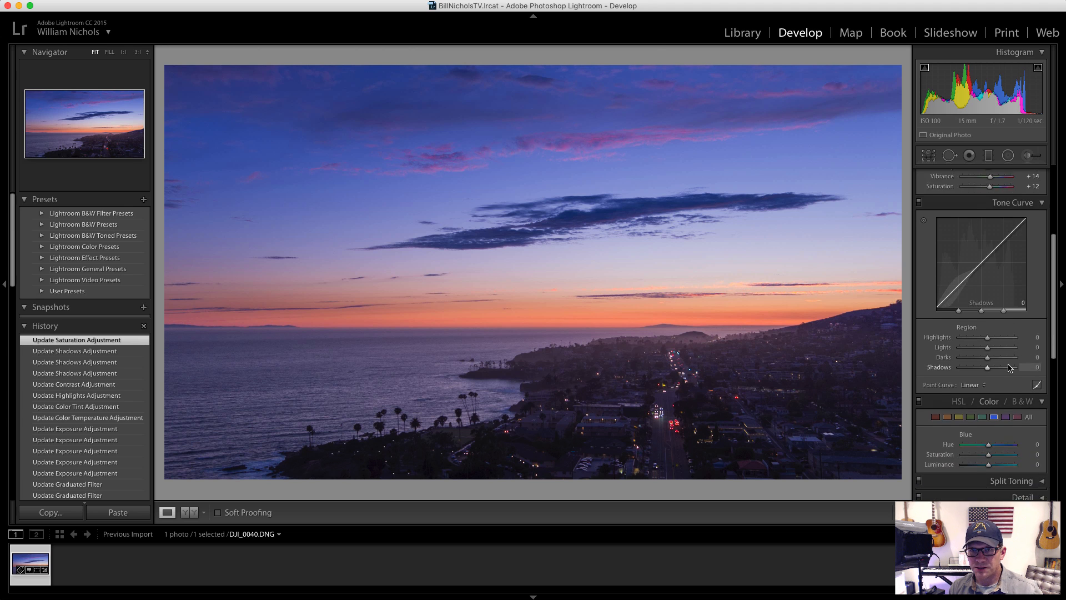
scroll(1009, 367, "down", 6)
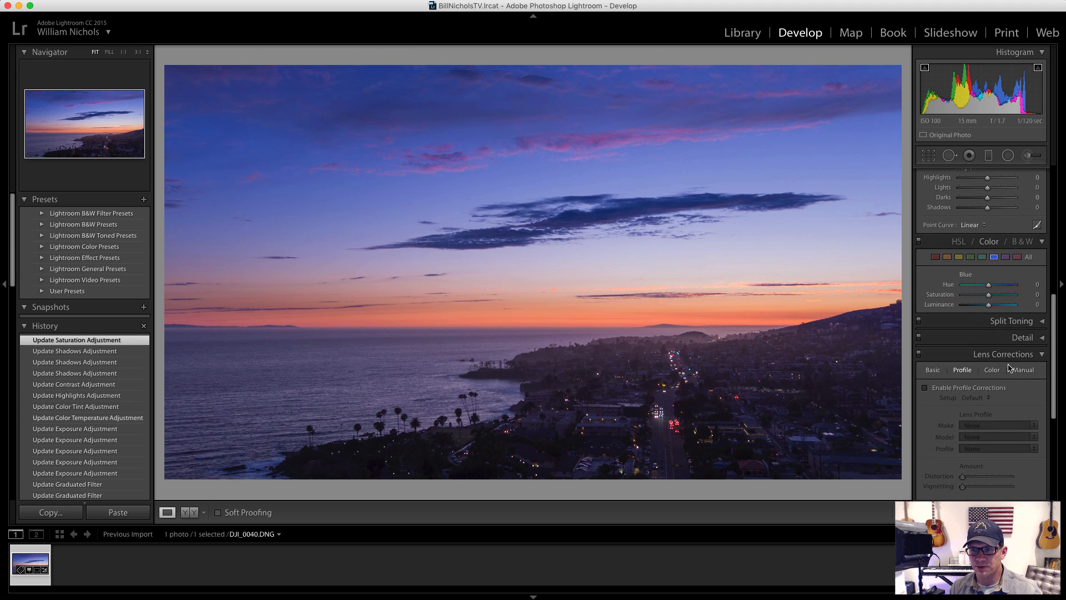
scroll(1009, 368, "down", 3)
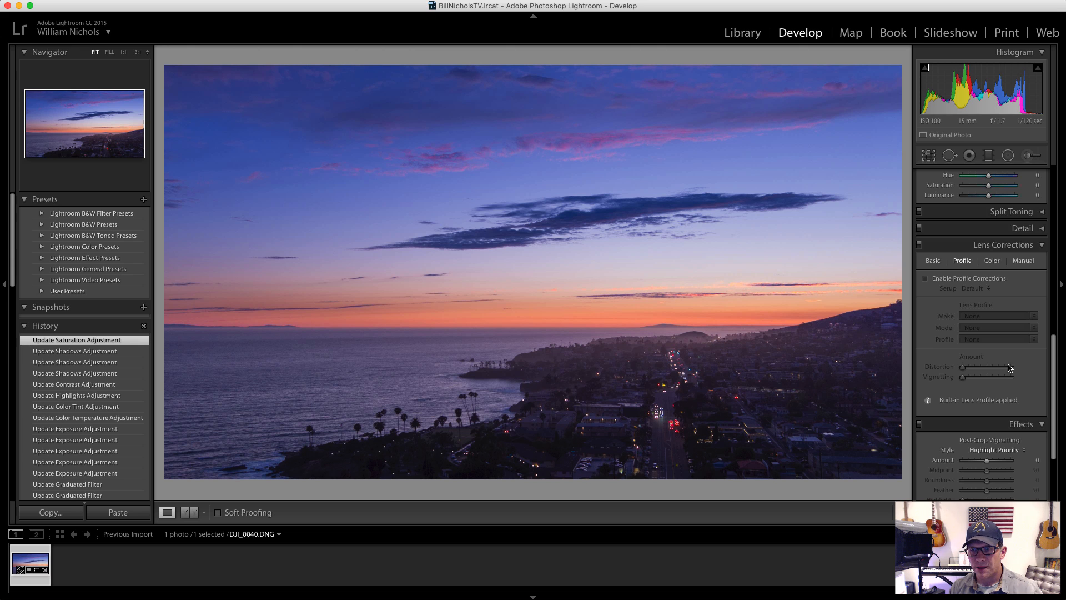
scroll(1009, 368, "up", 8)
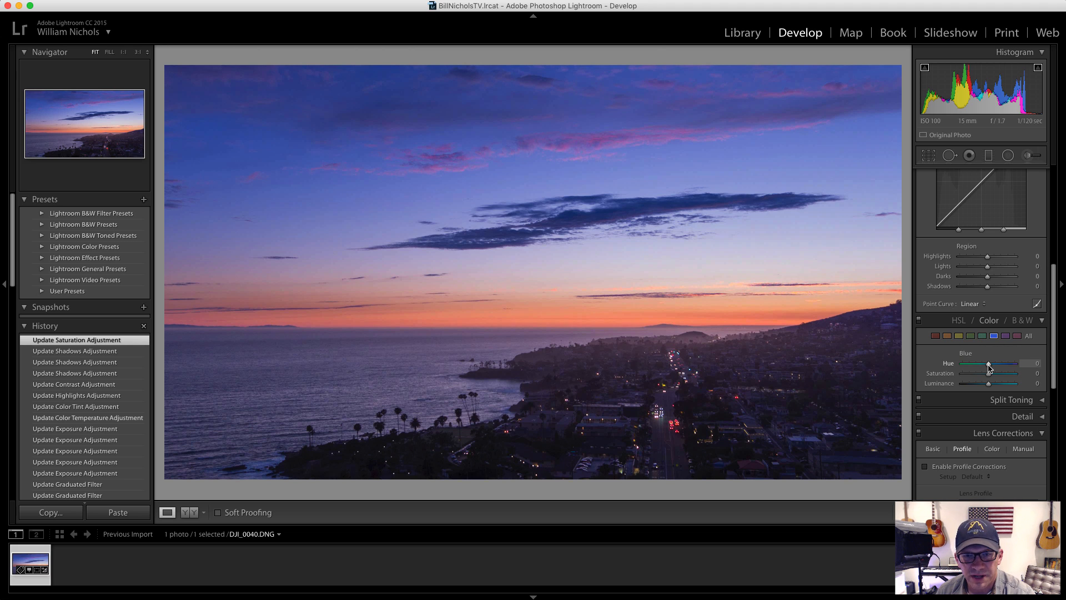
mouse_move(989, 366)
left_mouse_down()
mouse_move(979, 366)
mouse_move(1003, 364)
mouse_move(883, 351)
mouse_move(1039, 352)
mouse_move(900, 356)
mouse_move(1001, 356)
left_mouse_up()
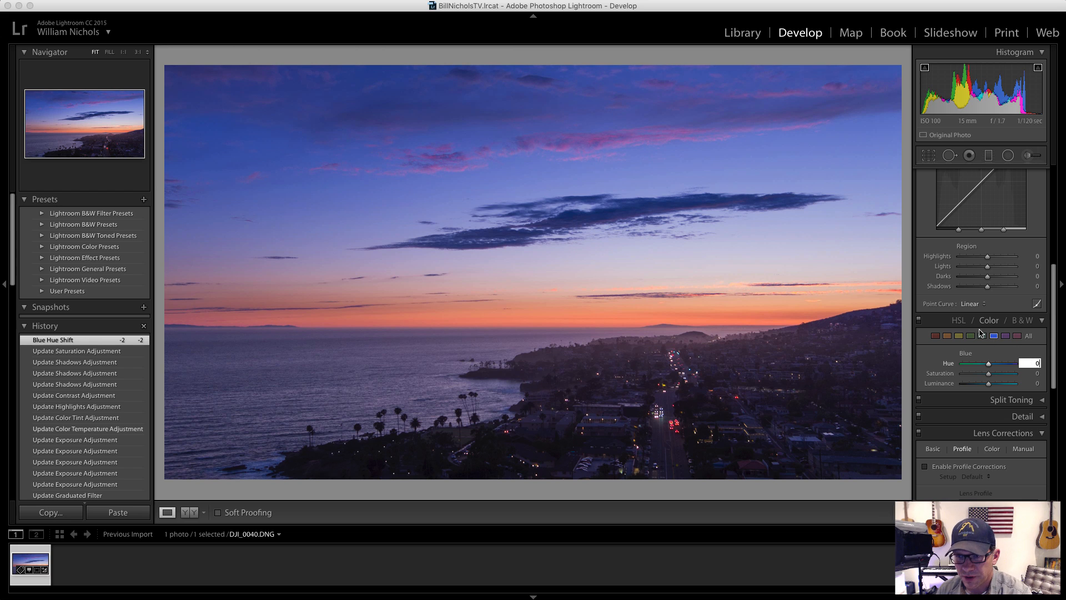
Step: Try an Orange hue shift of -60 and reset it to 0
left_click(947, 337)
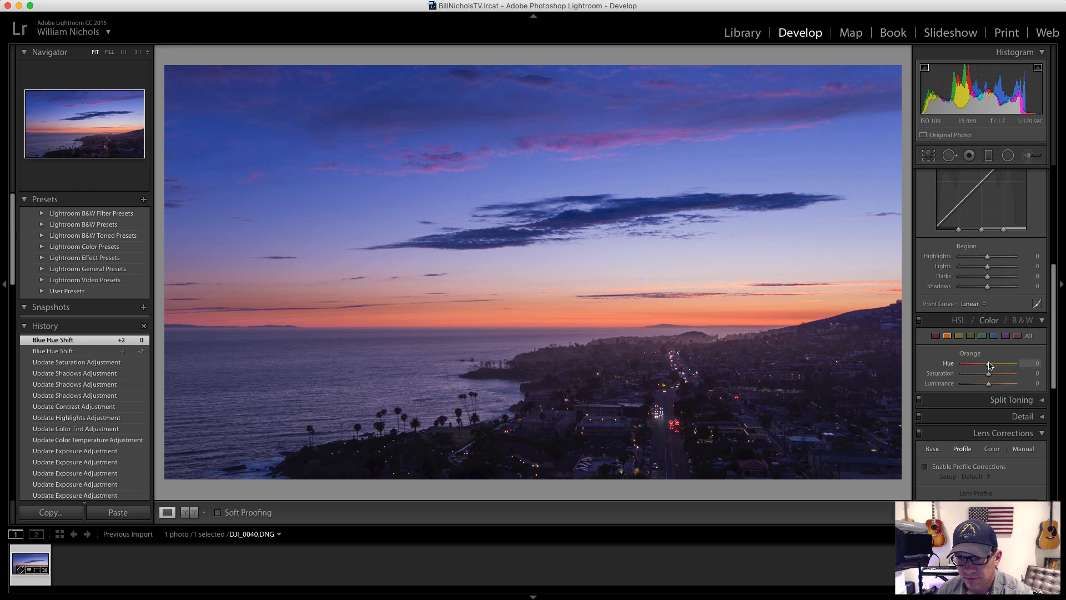
mouse_move(990, 366)
left_mouse_down()
mouse_move(965, 365)
mouse_move(1023, 367)
mouse_move(958, 365)
mouse_move(1064, 371)
mouse_move(961, 364)
mouse_move(1033, 366)
mouse_move(963, 354)
mouse_move(1006, 366)
mouse_move(934, 363)
mouse_move(1029, 362)
mouse_move(961, 363)
mouse_move(974, 364)
left_mouse_up()
left_click(1034, 364)
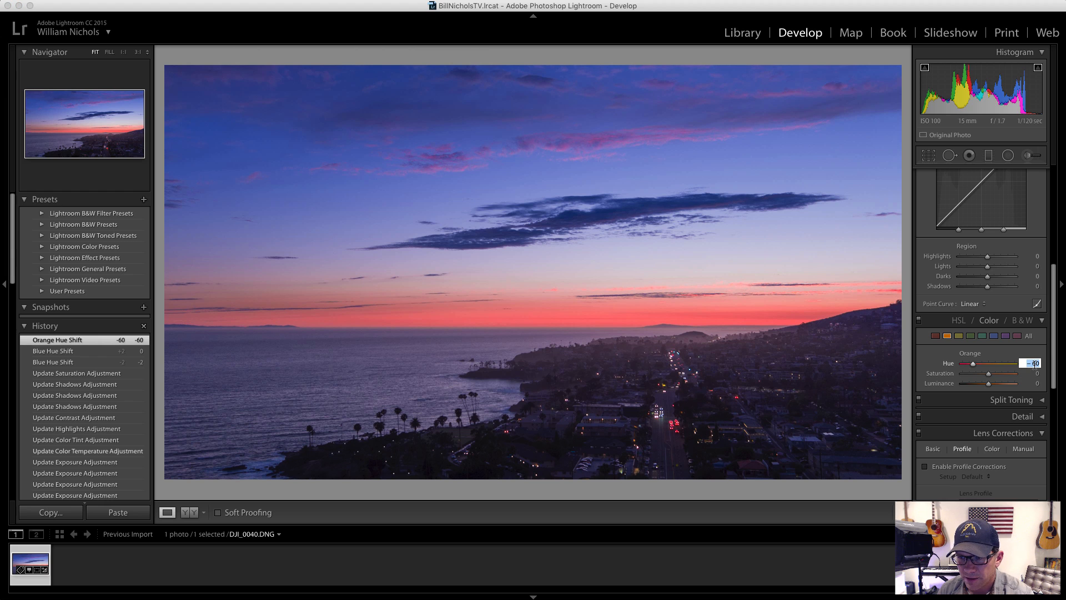
key("Return")
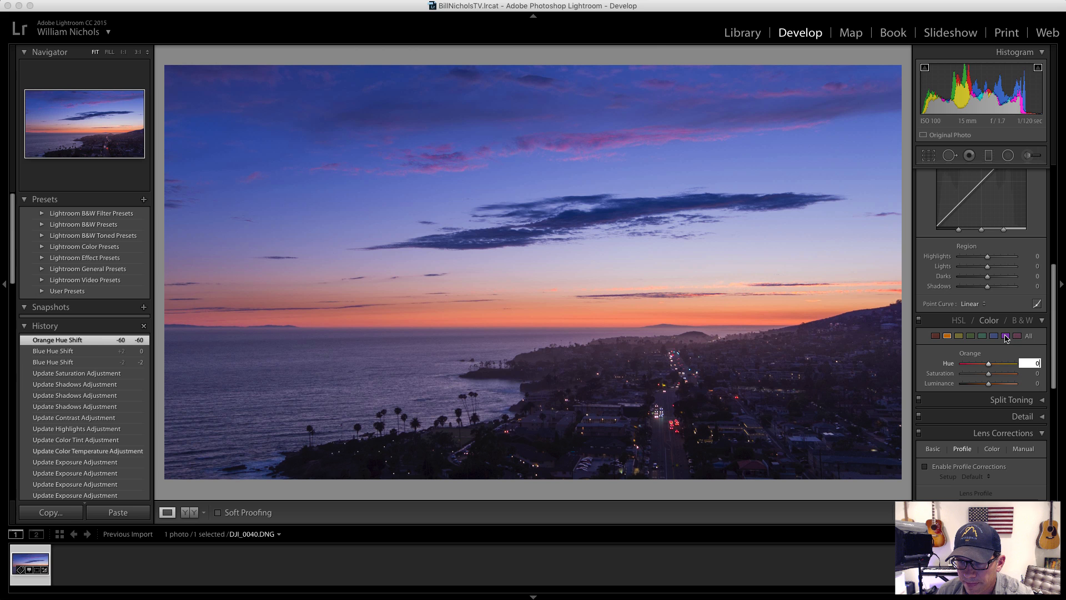
Step: Set the Purple hue to +11 and the Purple saturation to +4
left_click(1006, 337)
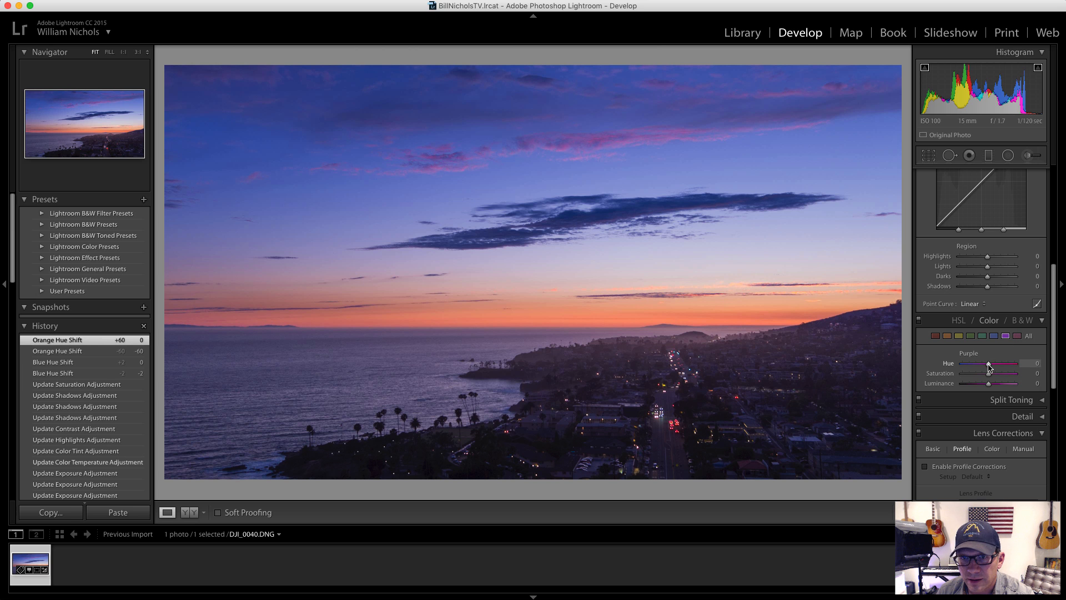
mouse_move(989, 366)
left_mouse_down()
mouse_move(953, 367)
mouse_move(1039, 371)
mouse_move(925, 364)
mouse_move(992, 365)
left_mouse_up()
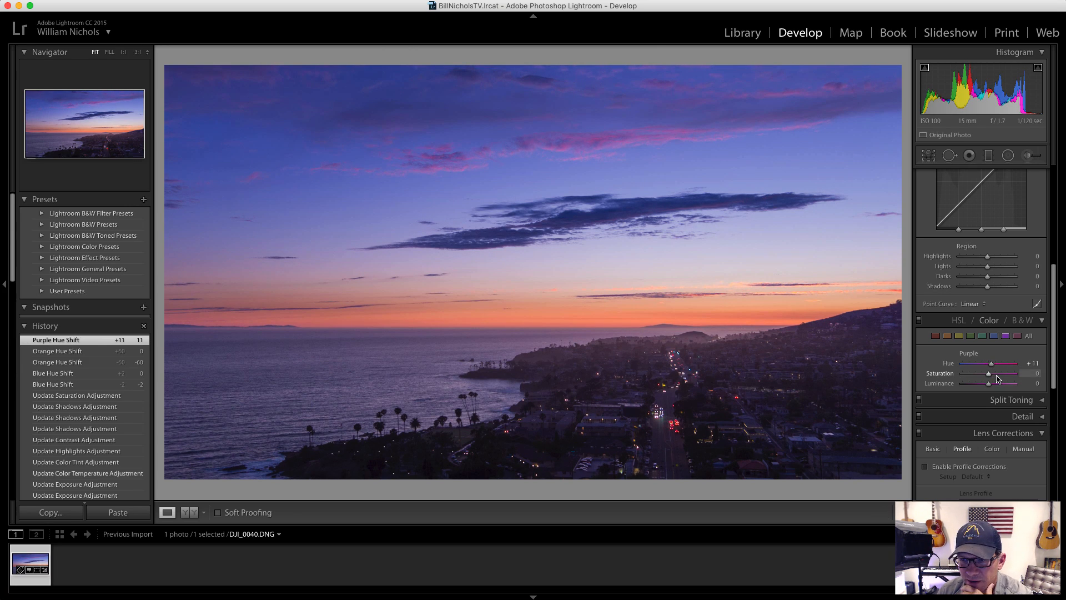
mouse_move(989, 376)
left_mouse_down()
mouse_move(1047, 375)
mouse_move(876, 373)
mouse_move(991, 378)
left_mouse_up()
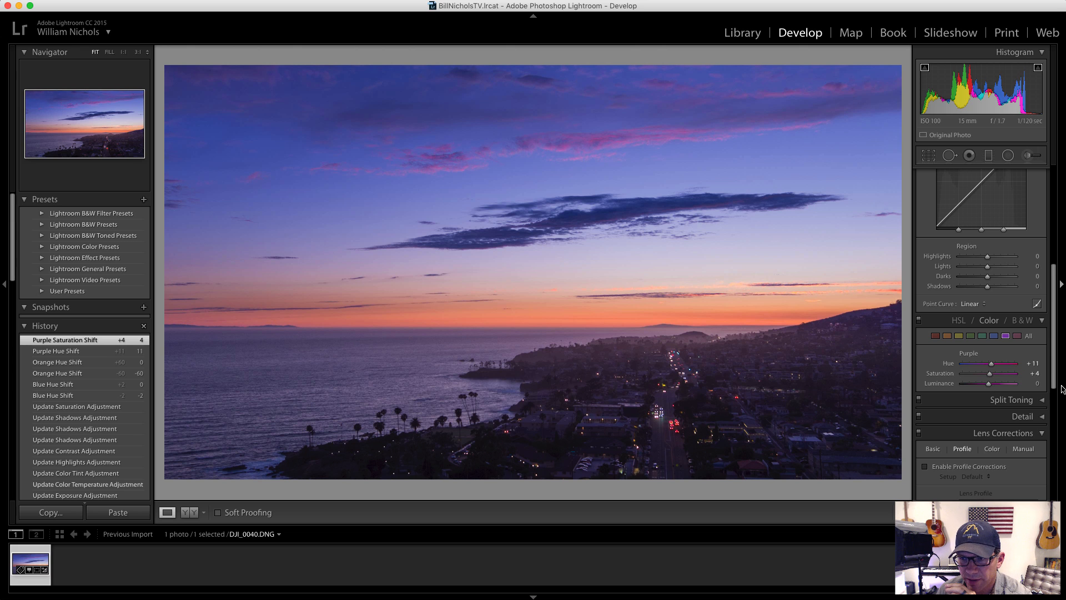
Step: Reset all develop settings to compare the edit with the original photo, and undo the reset
left_click_drag(1056, 373, 1056, 382)
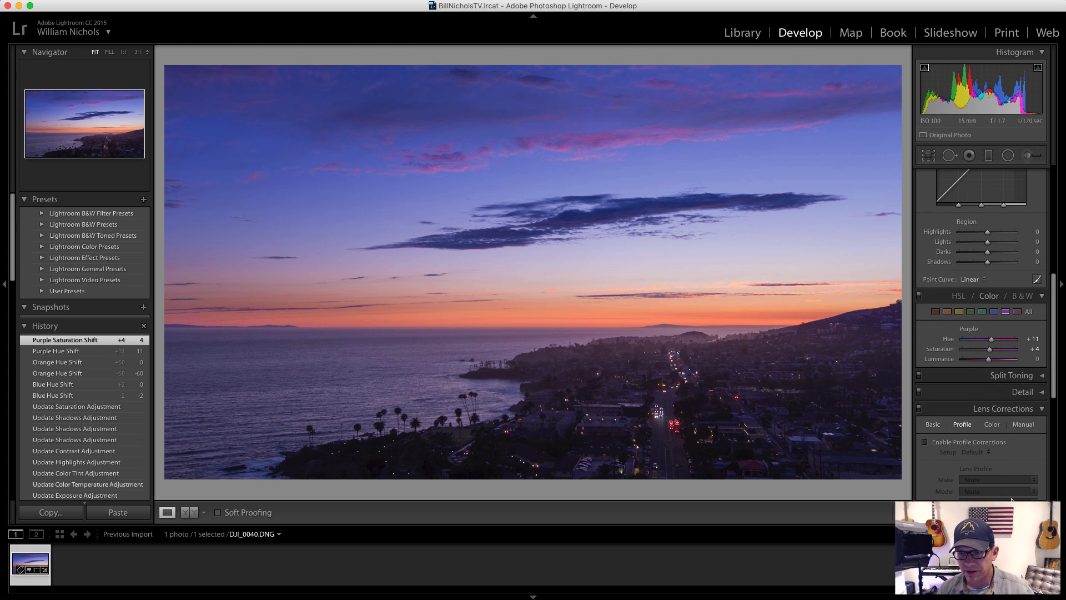
key("super+shift+r")
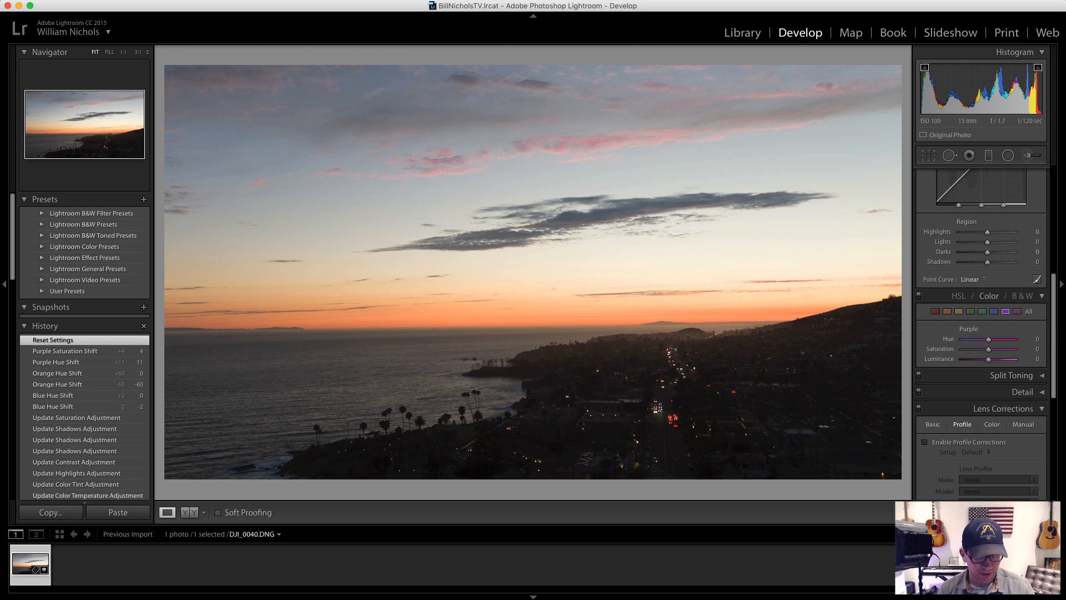
key("super+z")
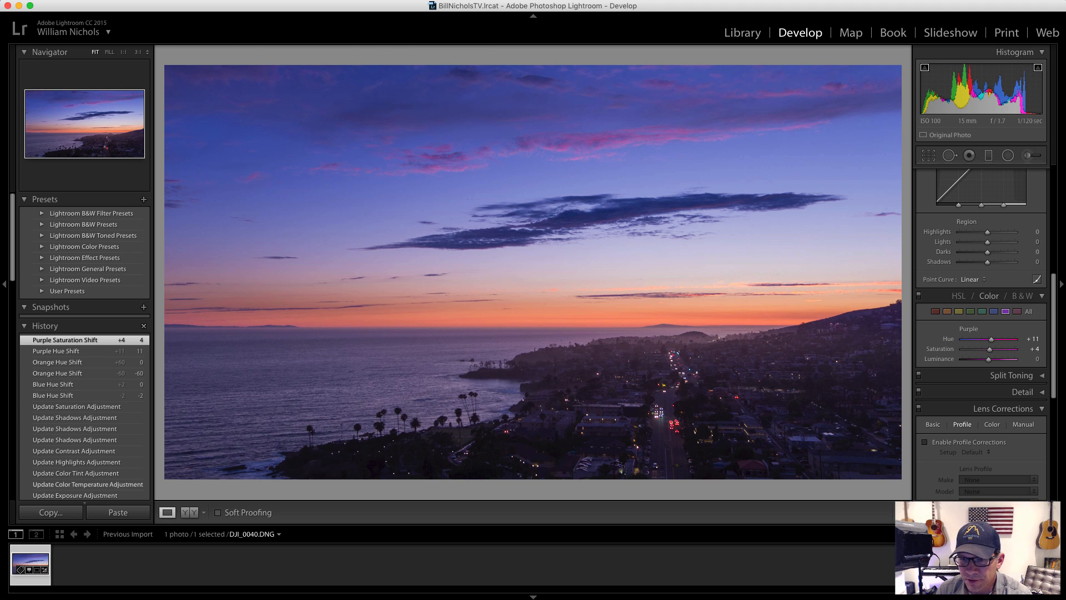
Step: Try post-crop vignette amounts of -35 and -7, and compare the two by undoing and redoing the last change
scroll(994, 411, "down", 4)
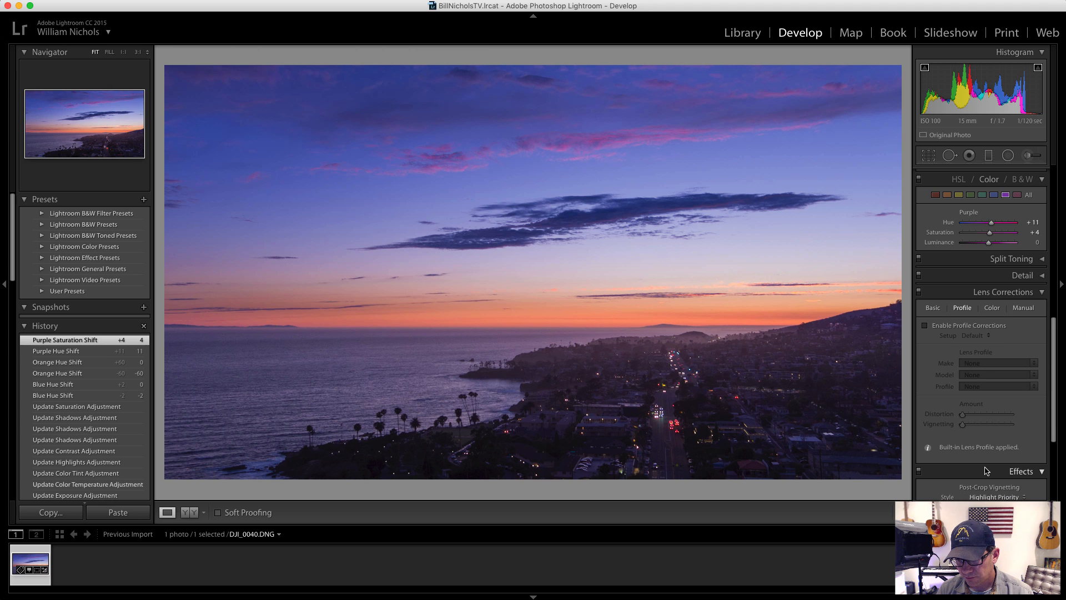
scroll(988, 465, "down", 5)
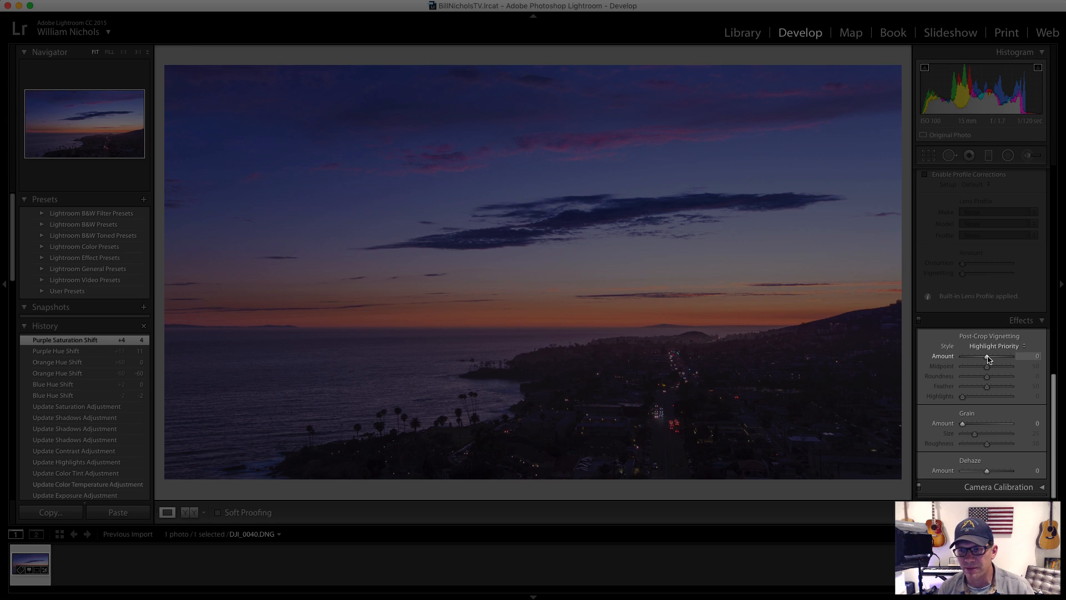
mouse_move(988, 357)
left_mouse_down()
mouse_move(932, 352)
mouse_move(985, 356)
left_mouse_up()
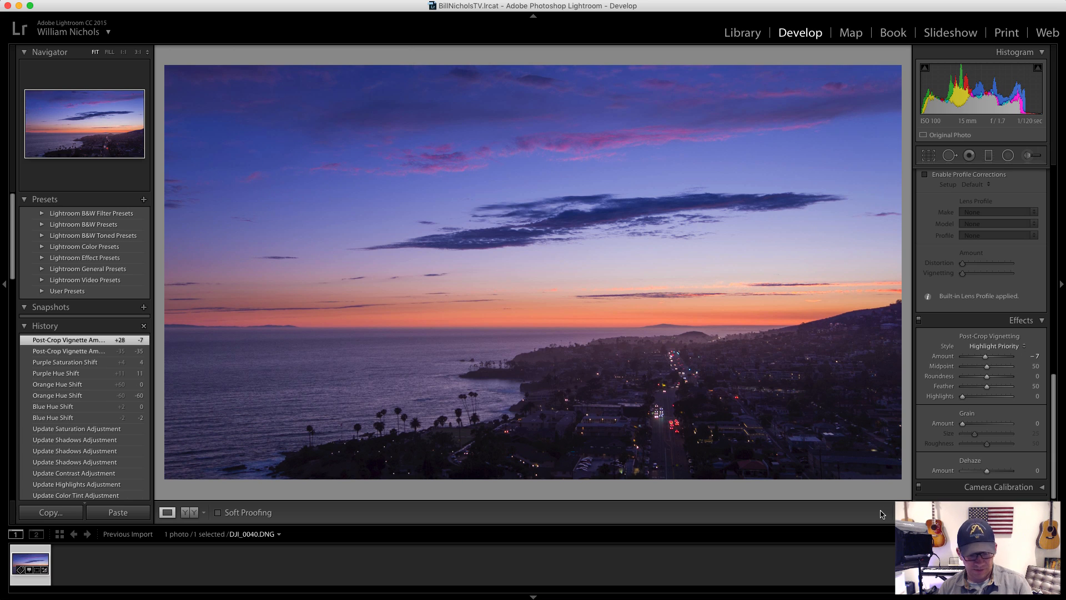
key("cmd+z")
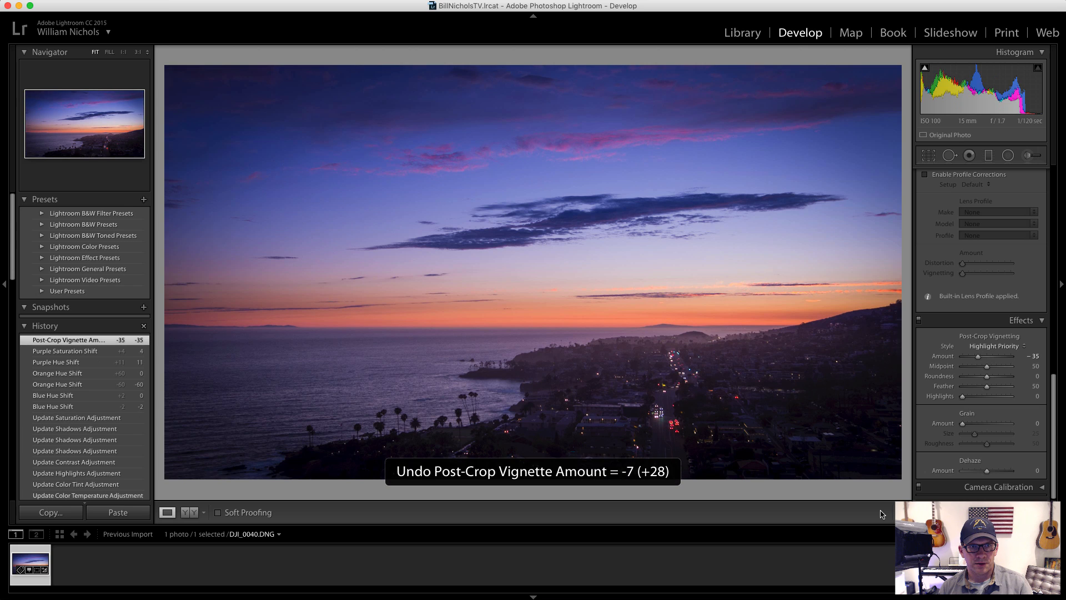
key("super+shift+z")
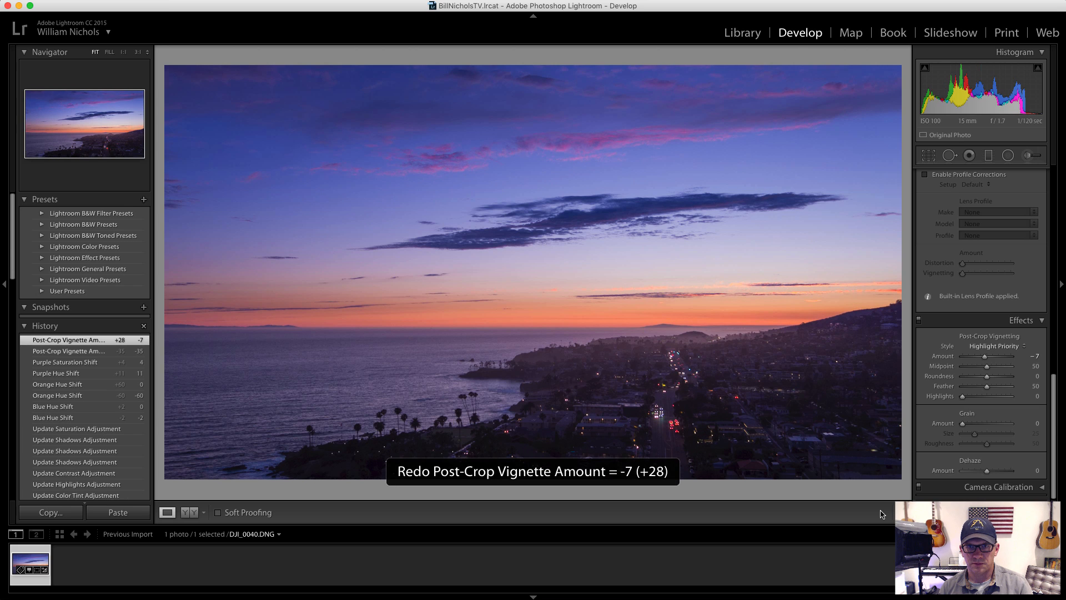
Step: Remove the post-crop vignette by setting its Amount to 0
left_click(1036, 356)
type("0")
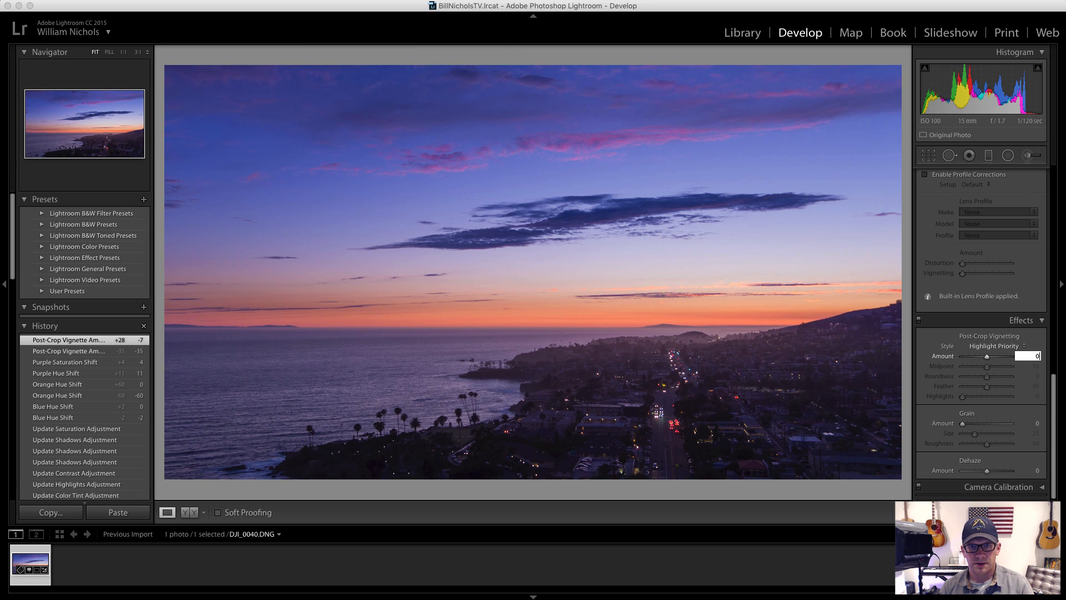
key("Return")
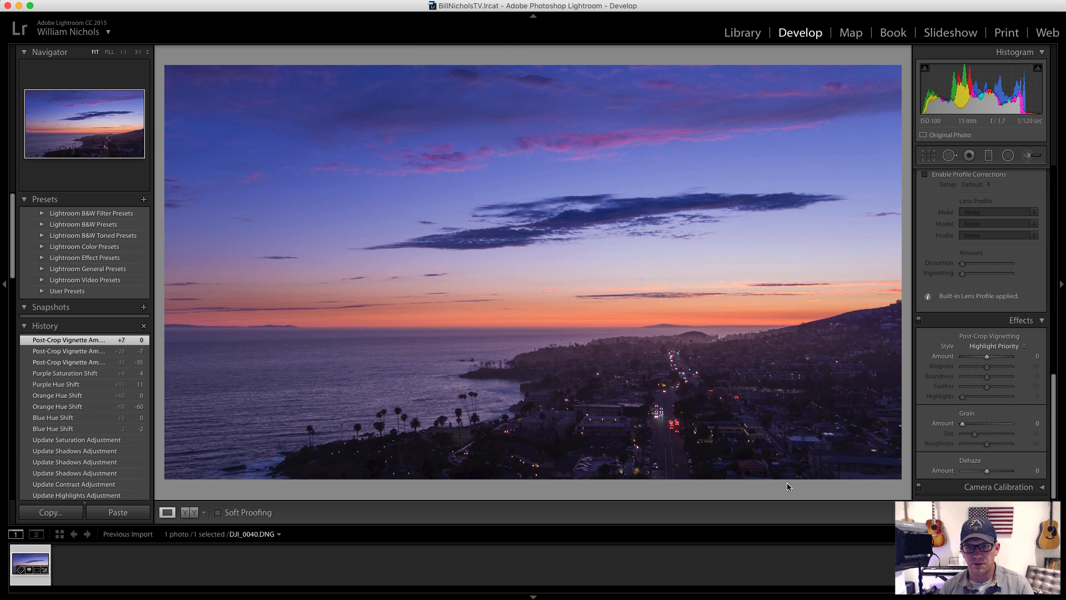
Step: Compare the photo with and without the post-crop vignette by undoing and redoing its removal, and leave the Amount at -7
key("super+z")
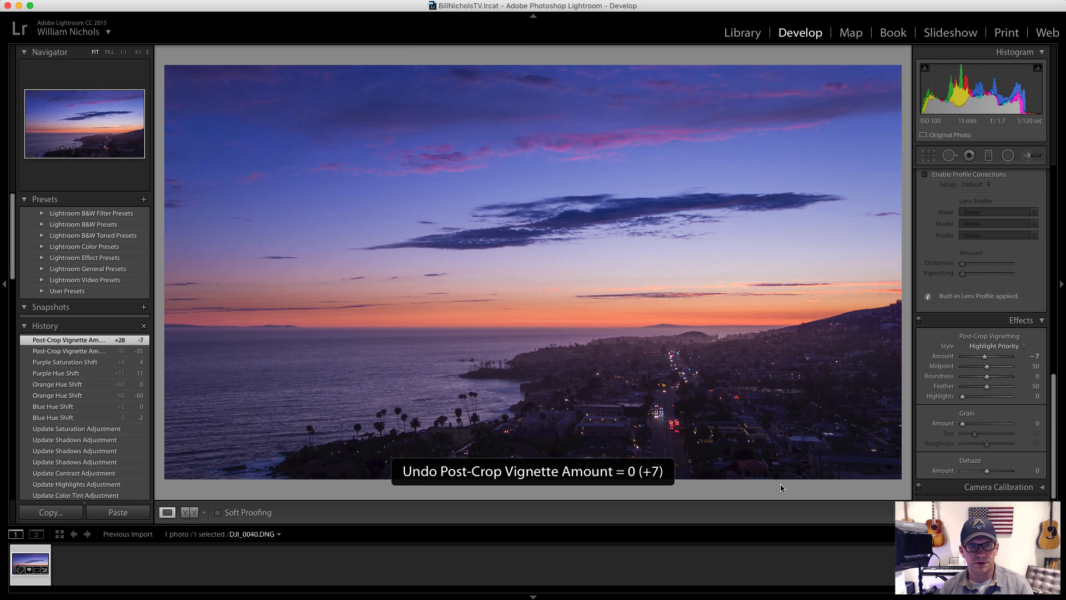
key("super+shift+z")
key("super+z")
key("super+shift+z")
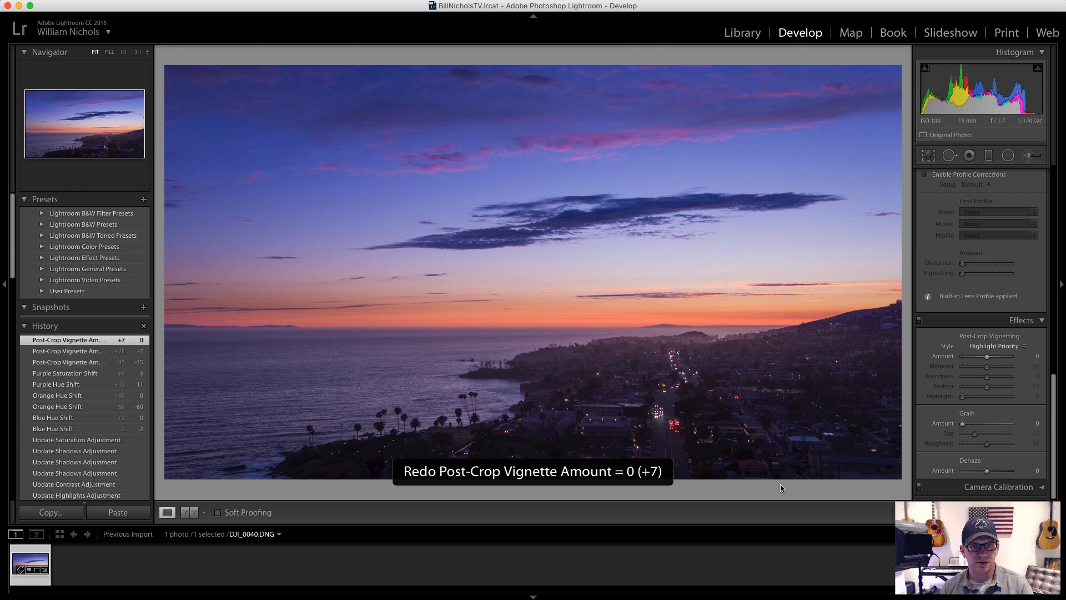
key("super+z")
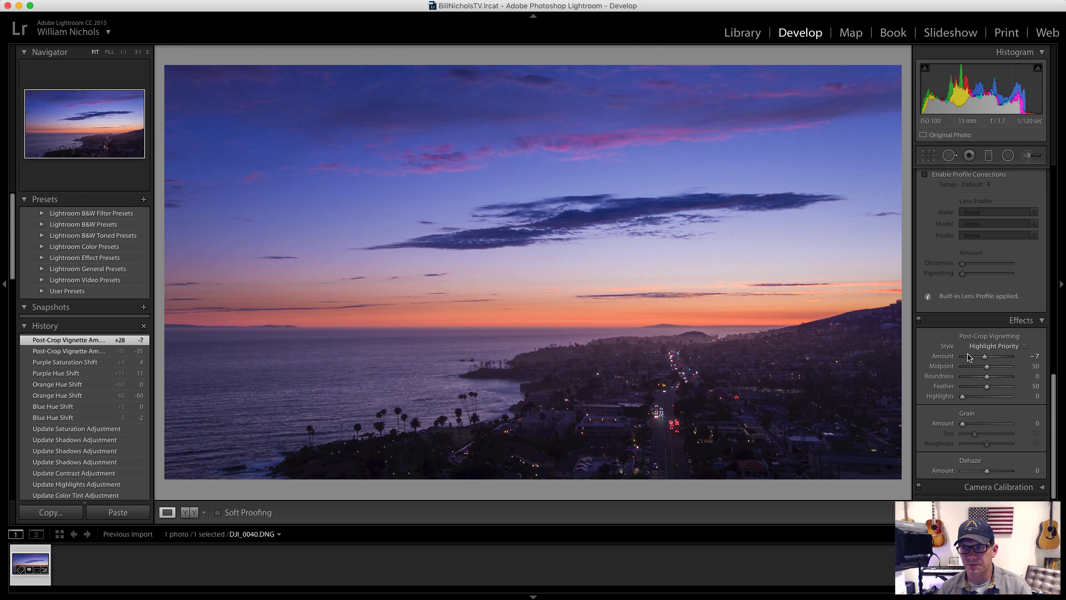
Step: Brighten the dark town area along the coast using an Adjustment Brush with the Shadows effect set to 46
scroll(1000, 359, "up", 15)
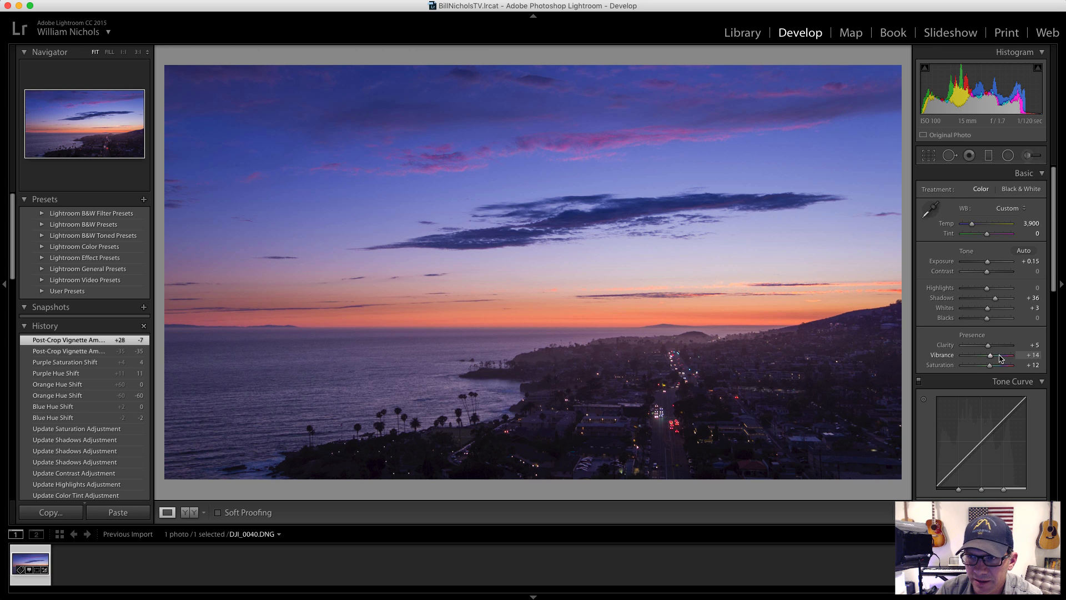
left_click(1028, 158)
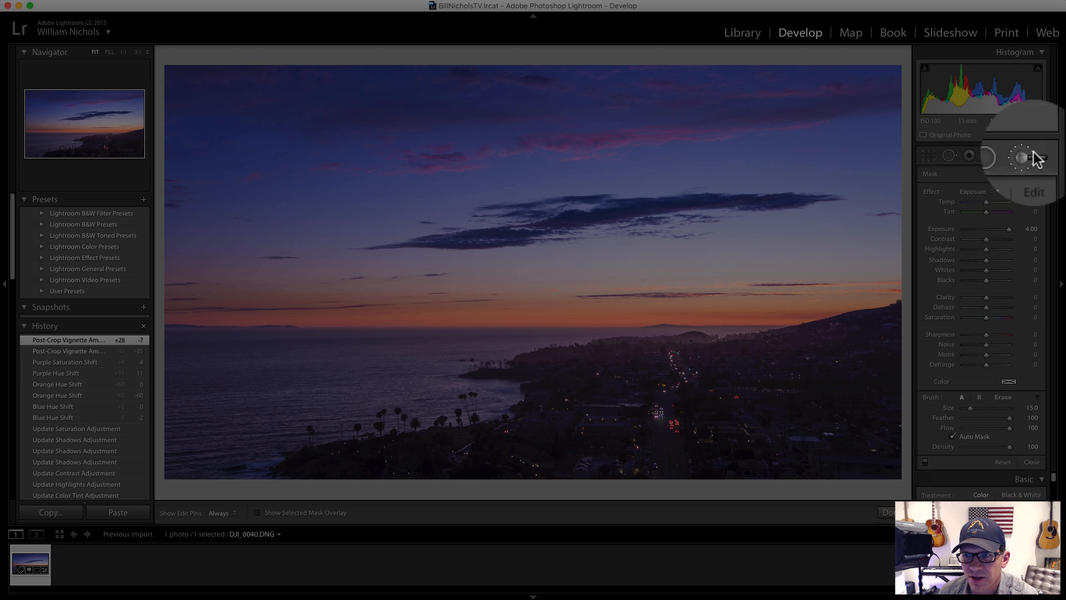
left_click(977, 192)
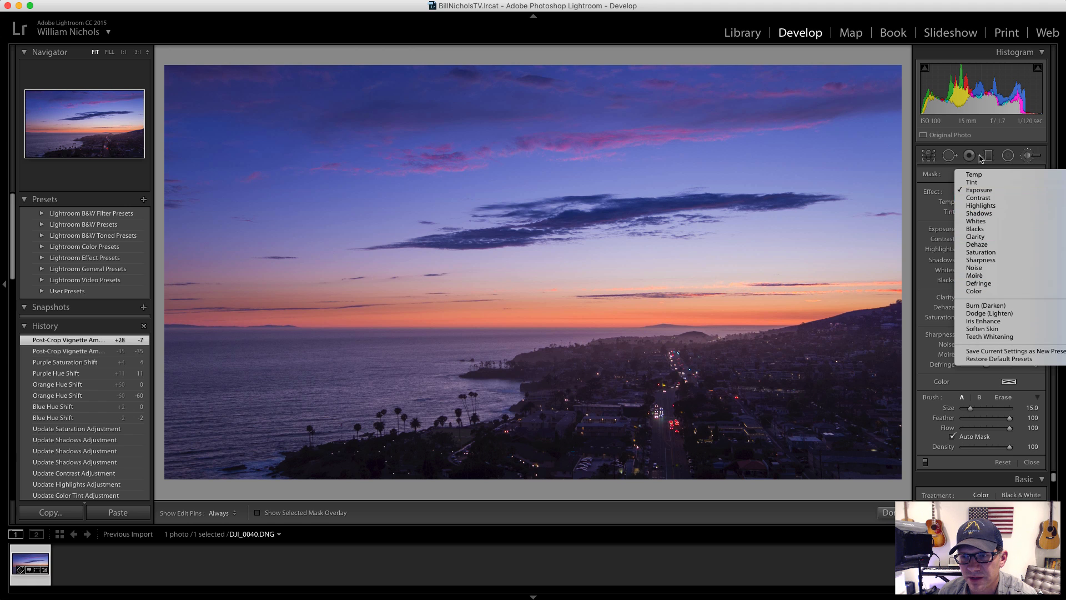
left_click(980, 213)
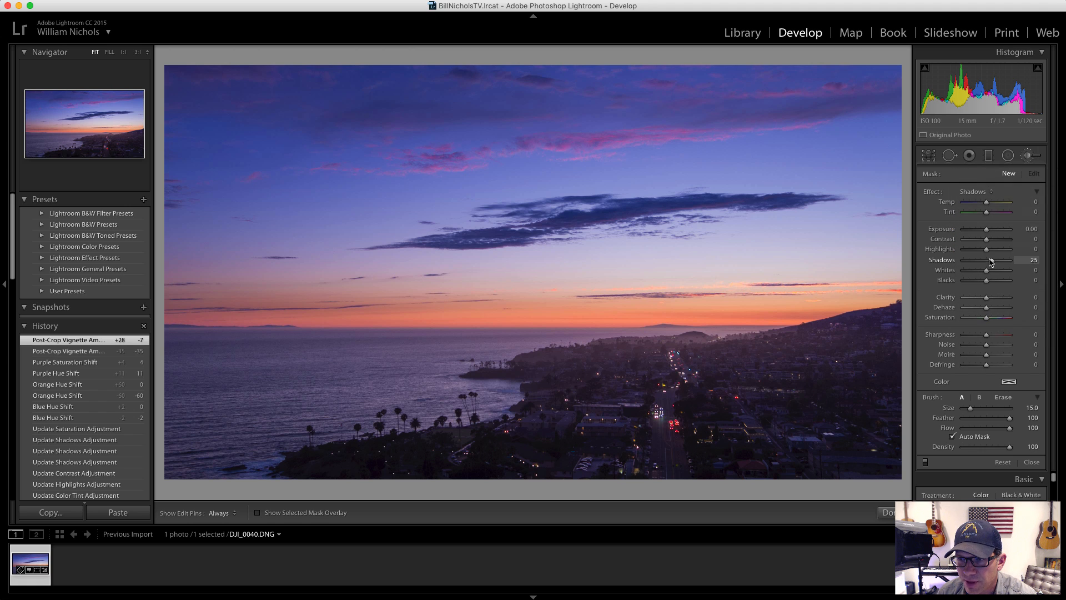
left_click_drag(993, 262, 997, 262)
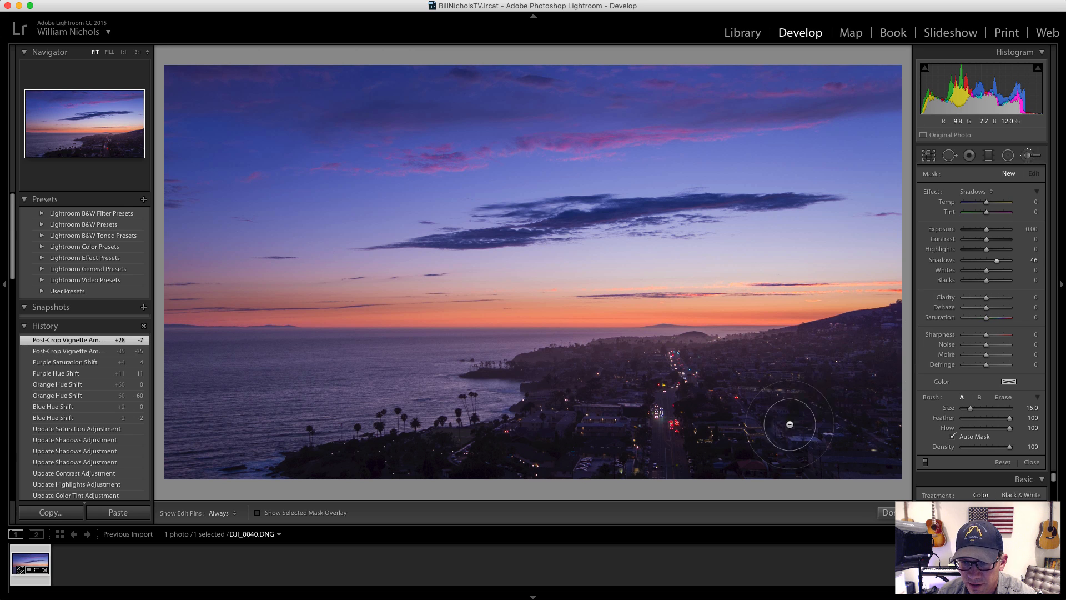
key("h")
mouse_move(781, 460)
left_mouse_down()
mouse_move(731, 469)
mouse_move(837, 467)
mouse_move(877, 440)
mouse_move(859, 466)
mouse_move(881, 382)
mouse_move(790, 431)
mouse_move(729, 425)
mouse_move(815, 419)
mouse_move(795, 401)
mouse_move(813, 391)
mouse_move(751, 408)
mouse_move(730, 463)
mouse_move(684, 467)
mouse_move(735, 395)
mouse_move(617, 428)
mouse_move(691, 415)
mouse_move(649, 445)
mouse_move(638, 523)
mouse_move(618, 467)
mouse_move(348, 478)
mouse_move(554, 474)
mouse_move(584, 457)
mouse_move(619, 376)
mouse_move(669, 373)
mouse_move(651, 369)
mouse_move(568, 383)
mouse_move(563, 440)
mouse_move(677, 425)
mouse_move(831, 434)
mouse_move(722, 451)
mouse_move(733, 461)
mouse_move(792, 459)
left_mouse_up()
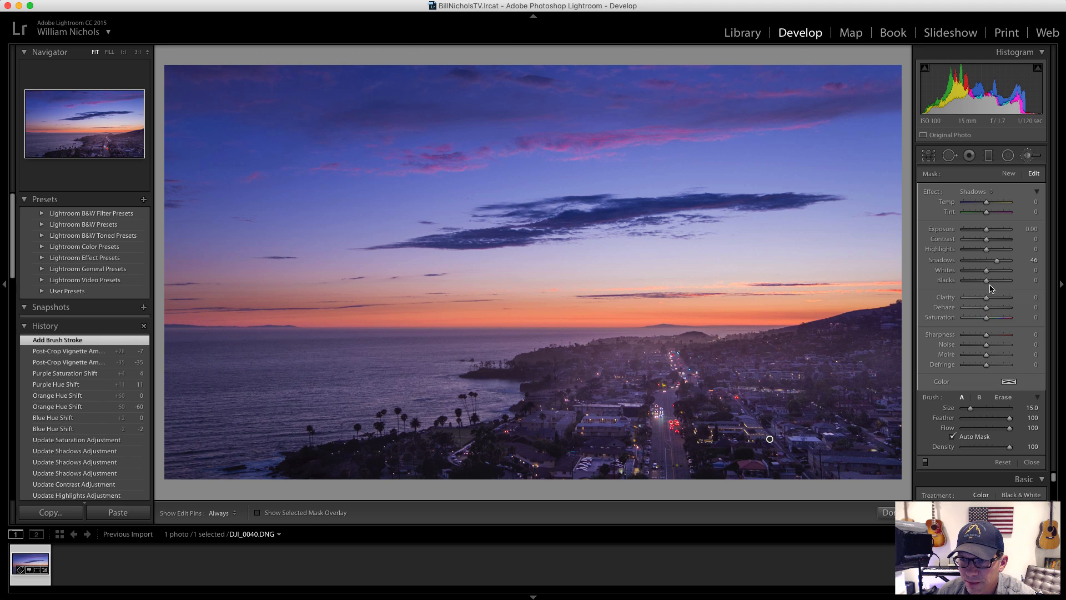
Step: Set the brushed area's Shadows to 11, comparing briefly with 0, raise its Clarity to 38, and close the Adjustment Brush
left_click_drag(999, 264, 992, 262)
left_click(1033, 261)
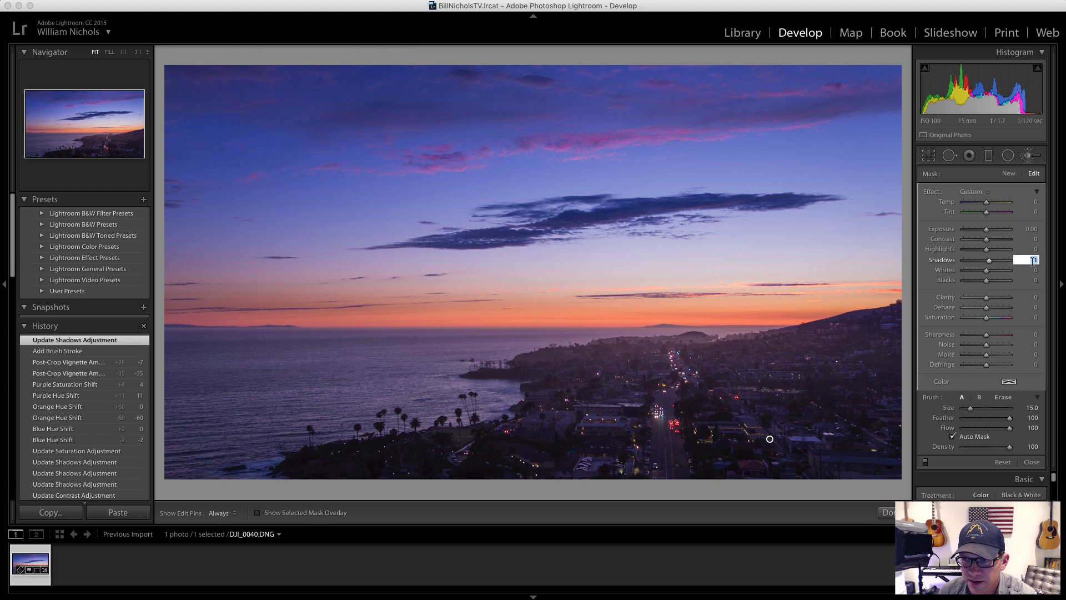
type("0")
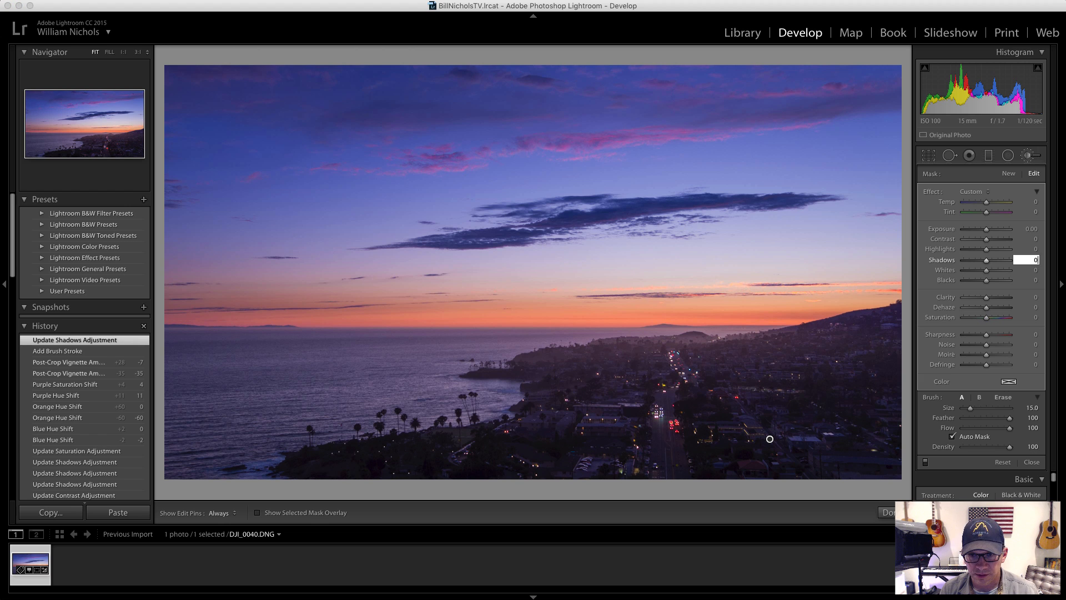
key("super+z")
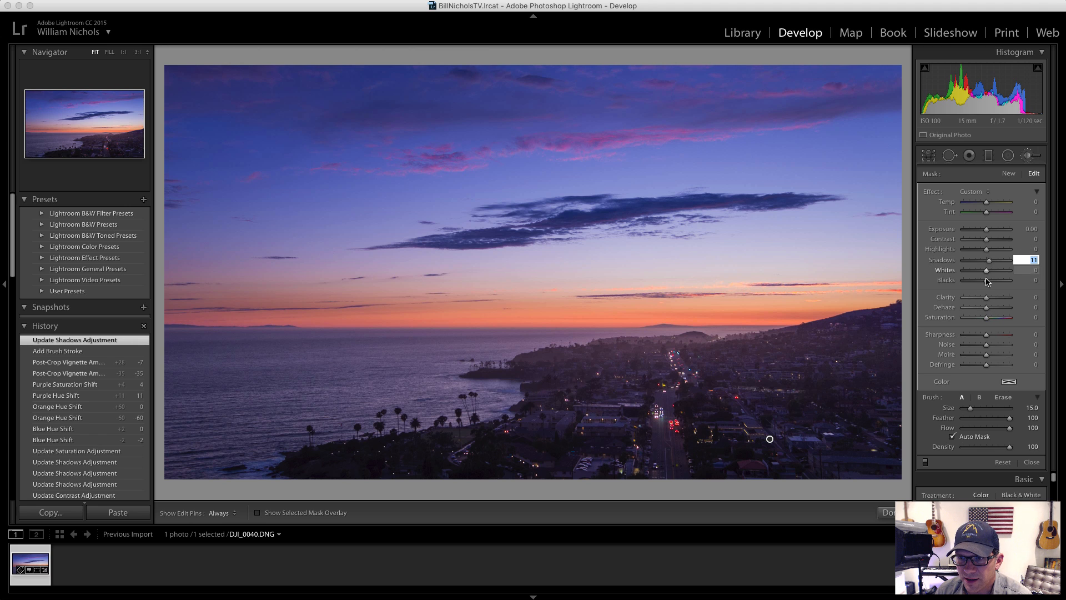
left_click_drag(986, 335, 997, 300)
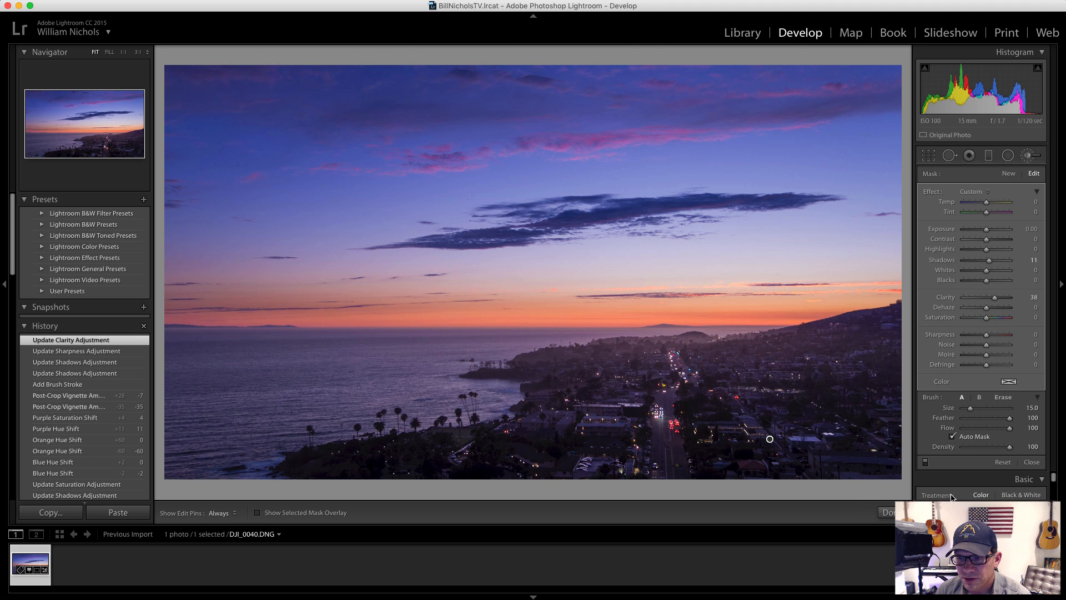
left_click(1029, 157)
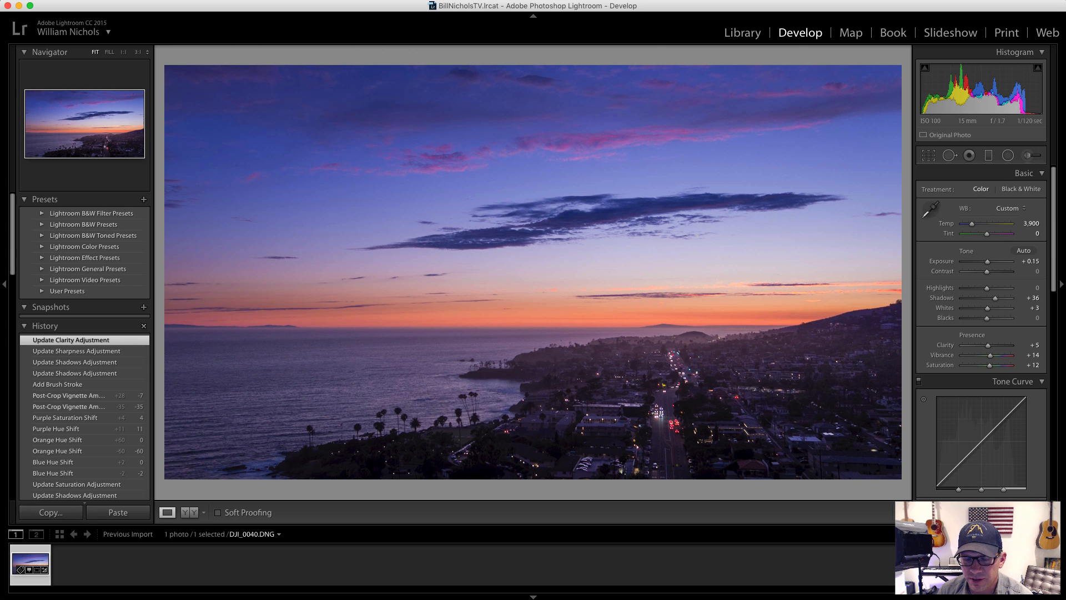
Step: Reset the develop settings to check the brushed edit against the original photo, and undo the reset
key("super+shift+r")
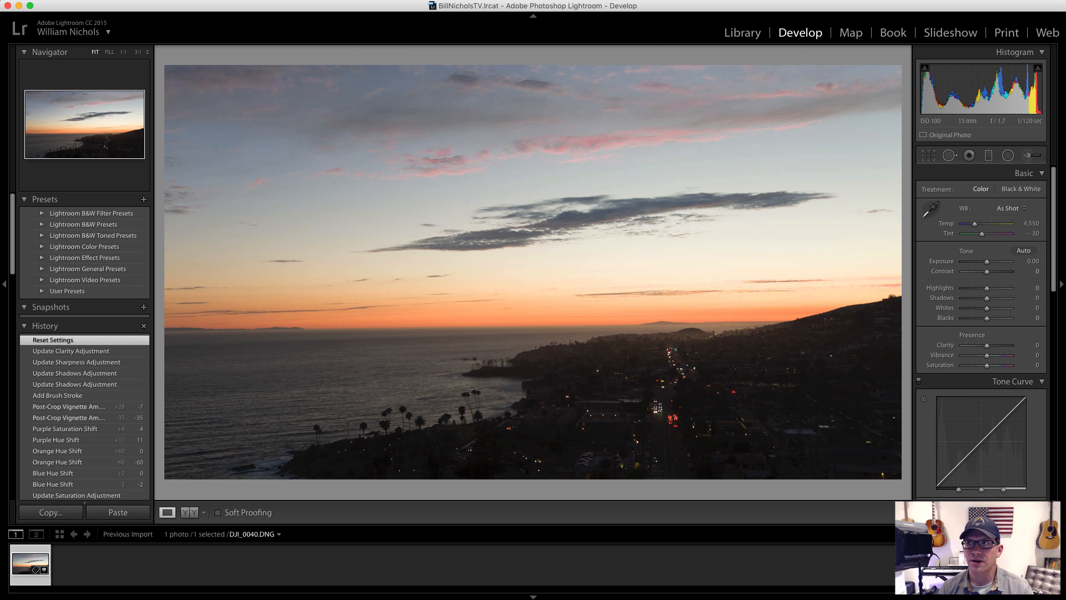
key("super+z")
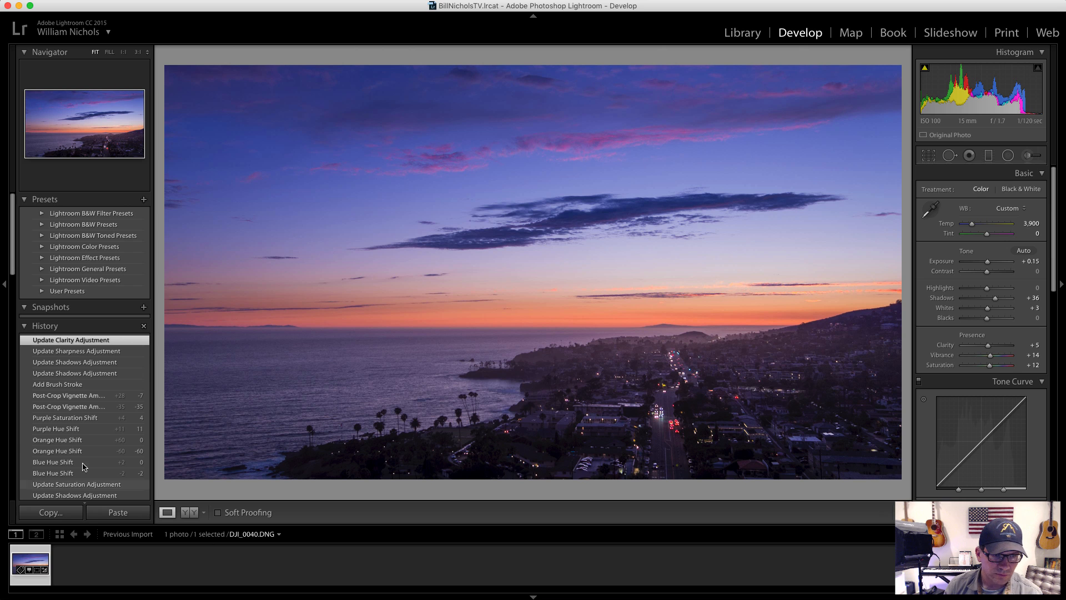
Step: Widen the edit history list and review the recorded edits from the crop angle to the latest clarity change, previewing earlier states
scroll(76, 457, "down", 10)
scroll(76, 457, "up", 5)
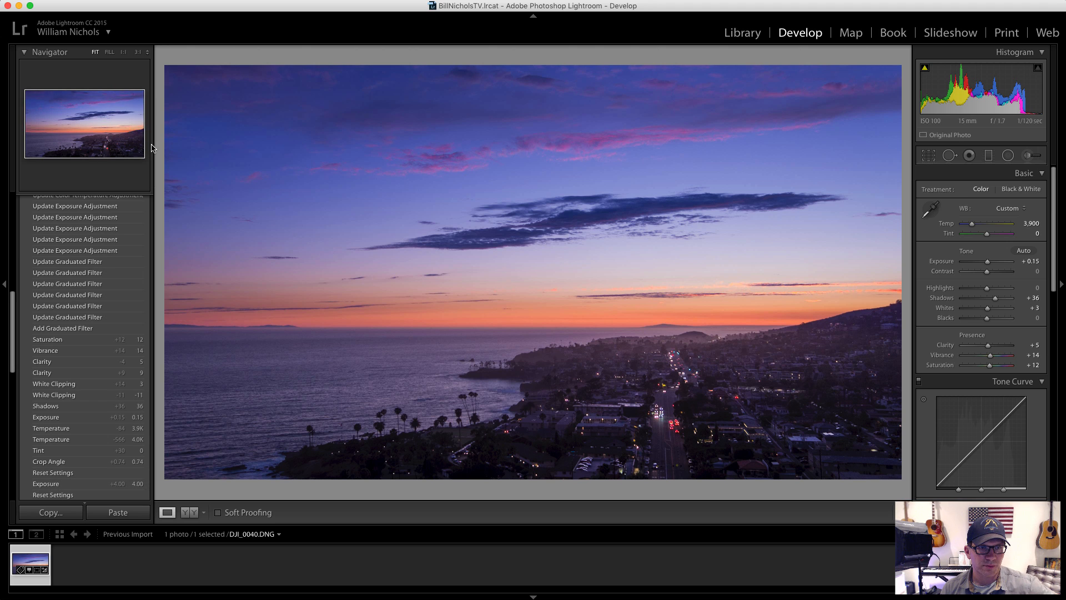
left_click_drag(154, 227, 312, 228)
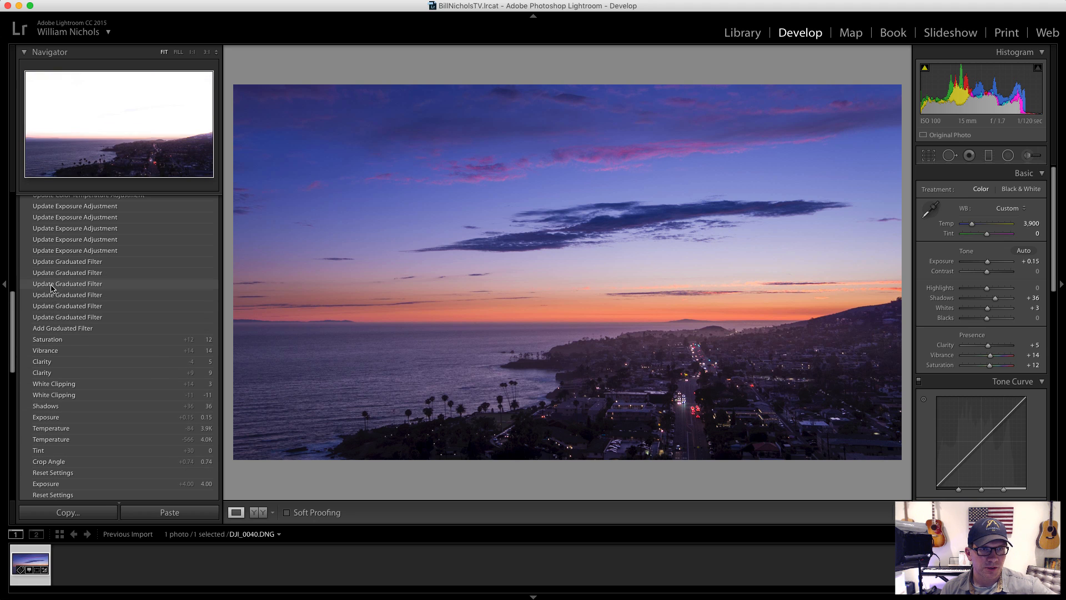
scroll(57, 247, "up", 5)
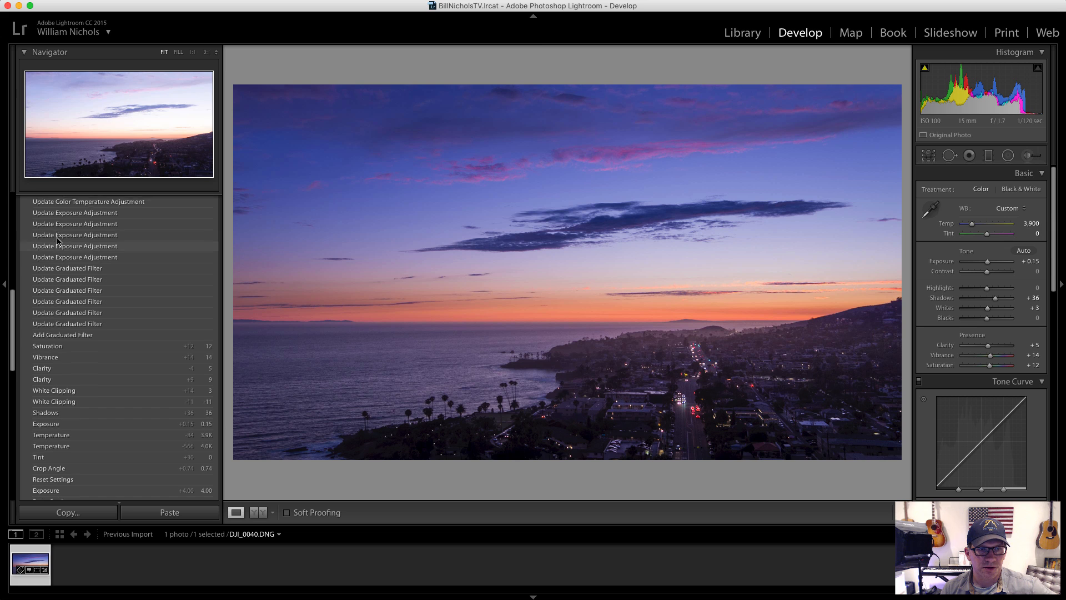
scroll(57, 246, "up", 8)
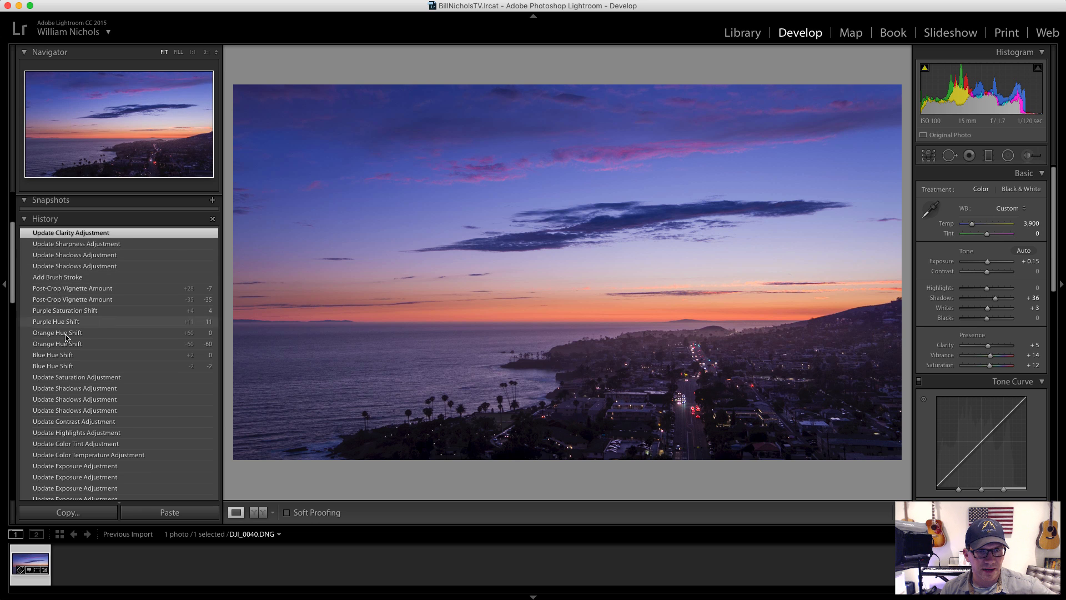
scroll(74, 393, "up", 2)
scroll(78, 436, "down", 2)
scroll(78, 439, "down", 5)
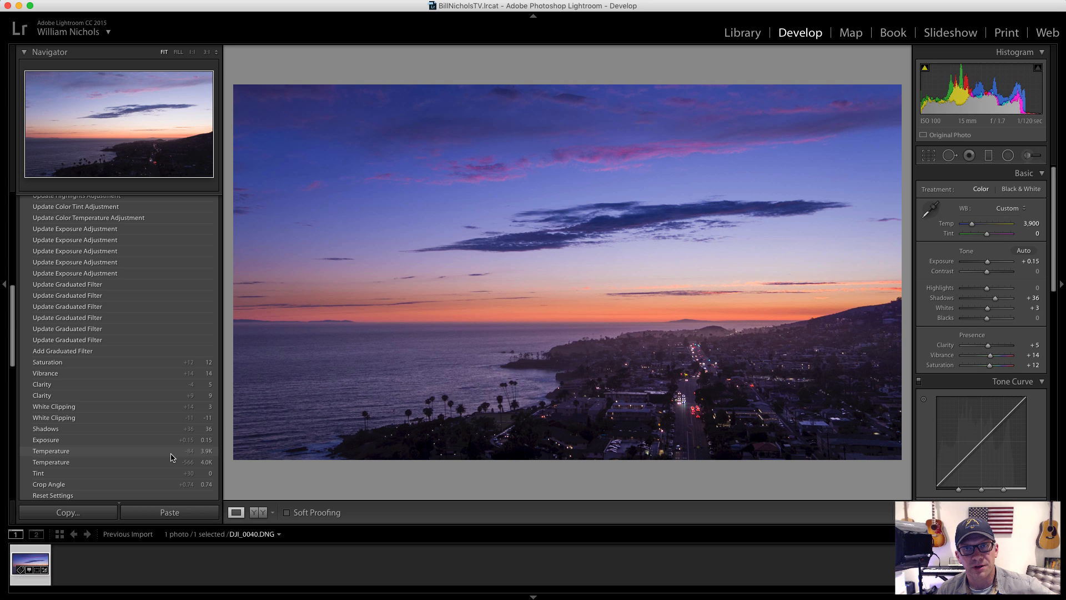
scroll(171, 457, "up", 5)
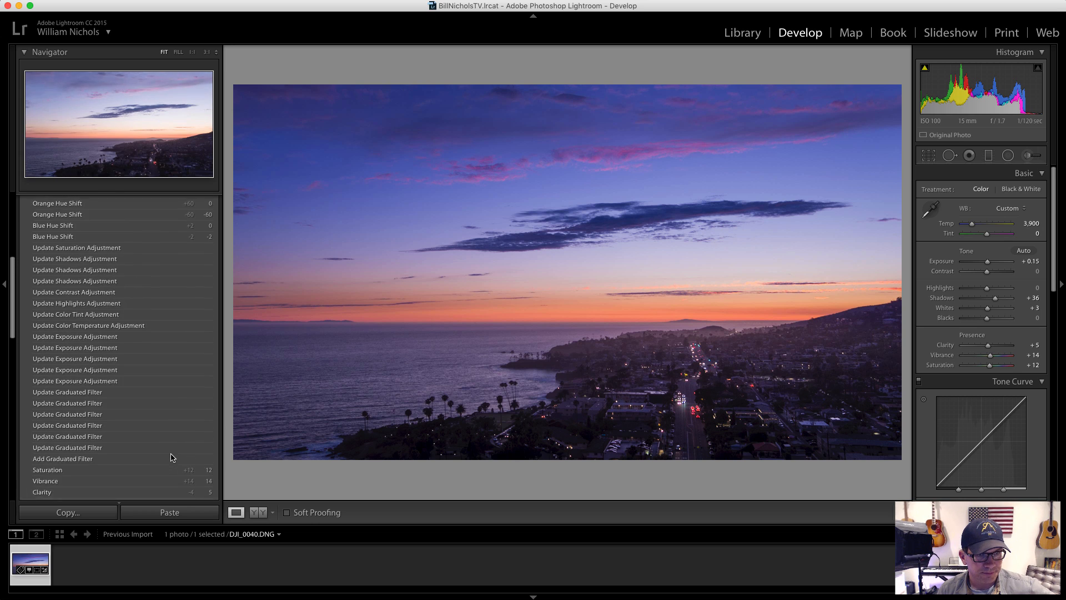
scroll(172, 457, "up", 3)
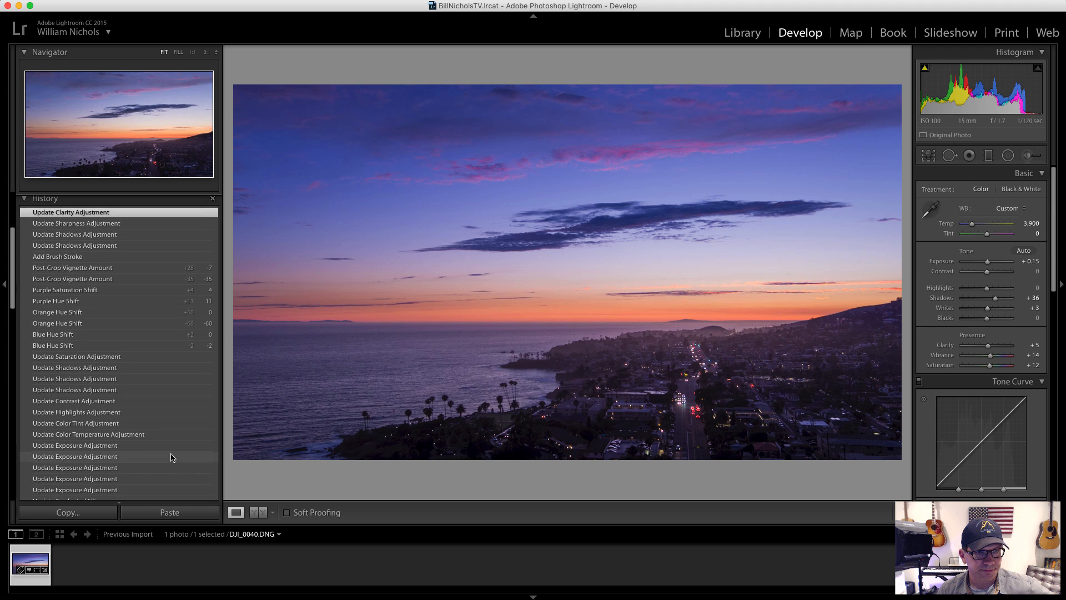